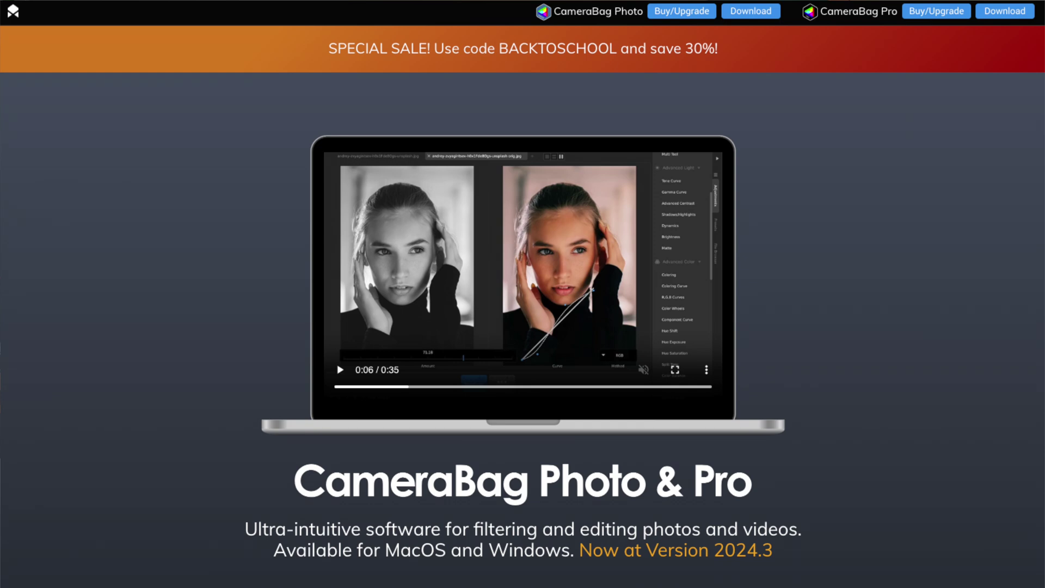
Look through the CameraBag product page, including the editions, tutorial videos, upgrade options and feature comparison
{"action": "scroll", "coordinate": [523, 294], "scroll_direction": "down", "scroll_amount": 10}
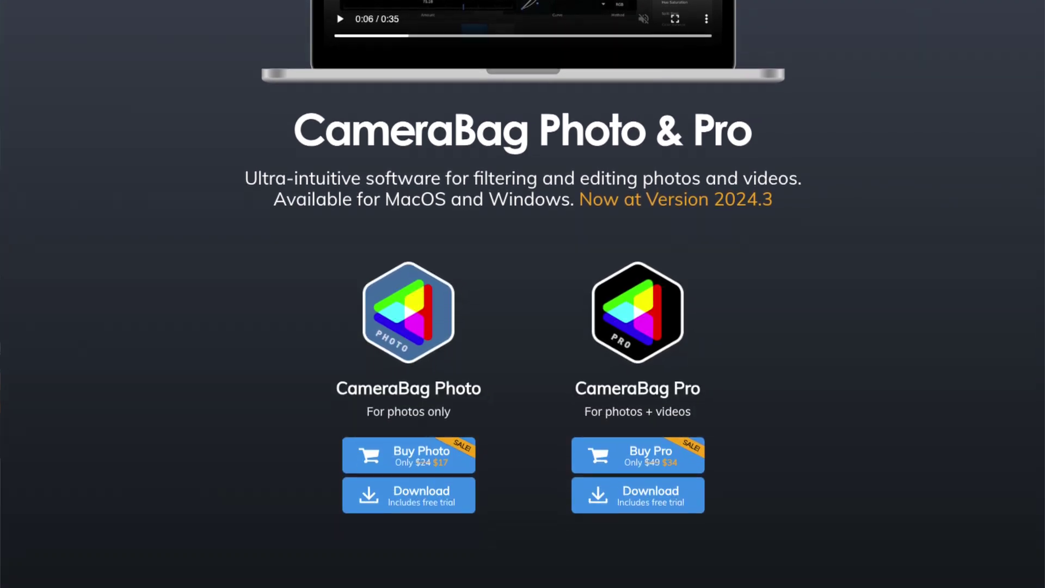
{"action": "scroll", "coordinate": [522, 294], "scroll_direction": "down", "scroll_amount": 20}
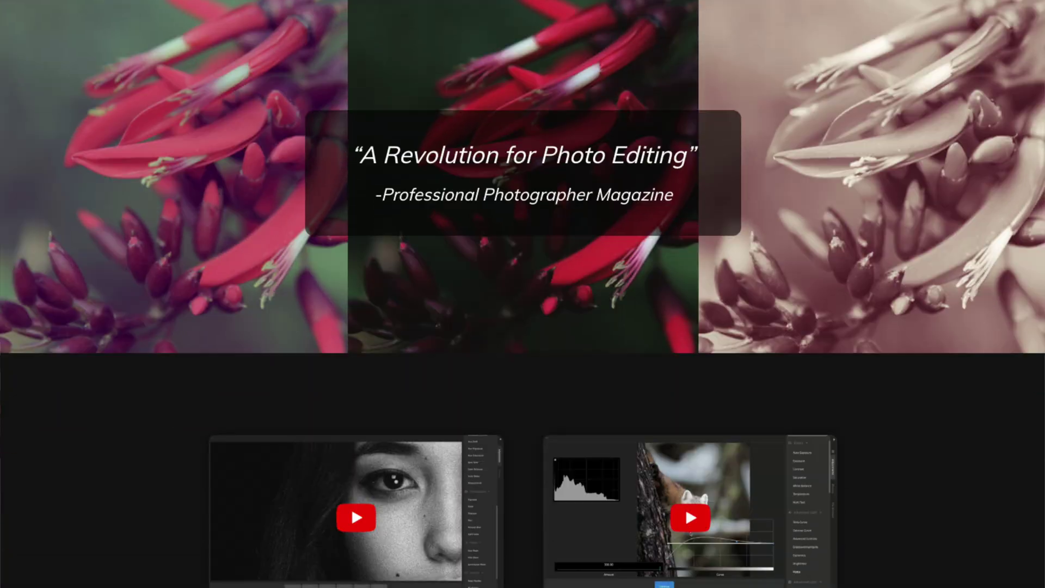
{"action": "scroll", "coordinate": [522, 294], "scroll_direction": "down", "scroll_amount": 20}
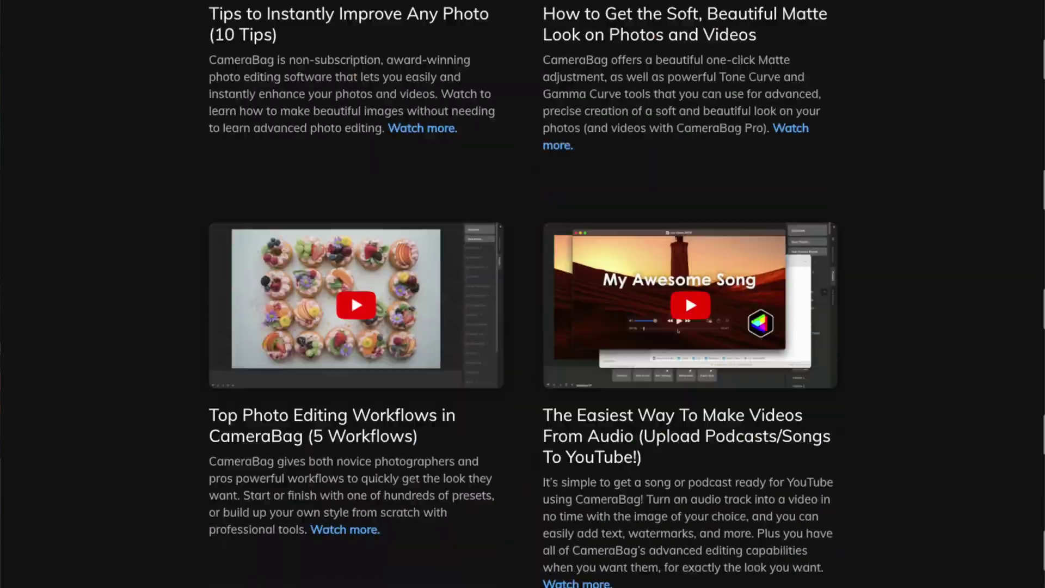
{"action": "scroll", "coordinate": [523, 293], "scroll_direction": "down", "scroll_amount": 20}
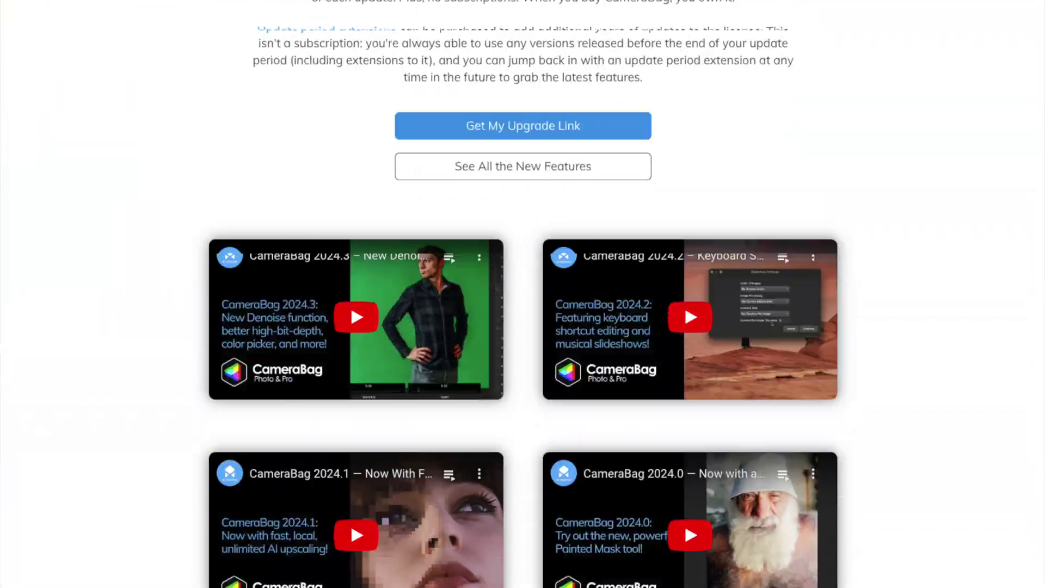
{"action": "scroll", "coordinate": [522, 294], "scroll_direction": "down", "scroll_amount": 18}
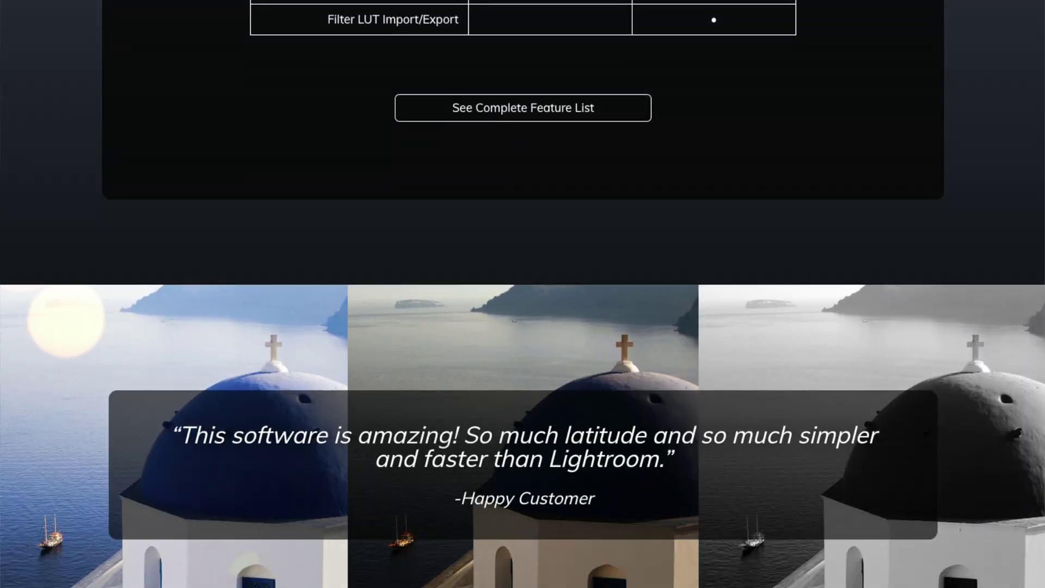
{"action": "scroll", "coordinate": [523, 294], "scroll_direction": "down", "scroll_amount": 2}
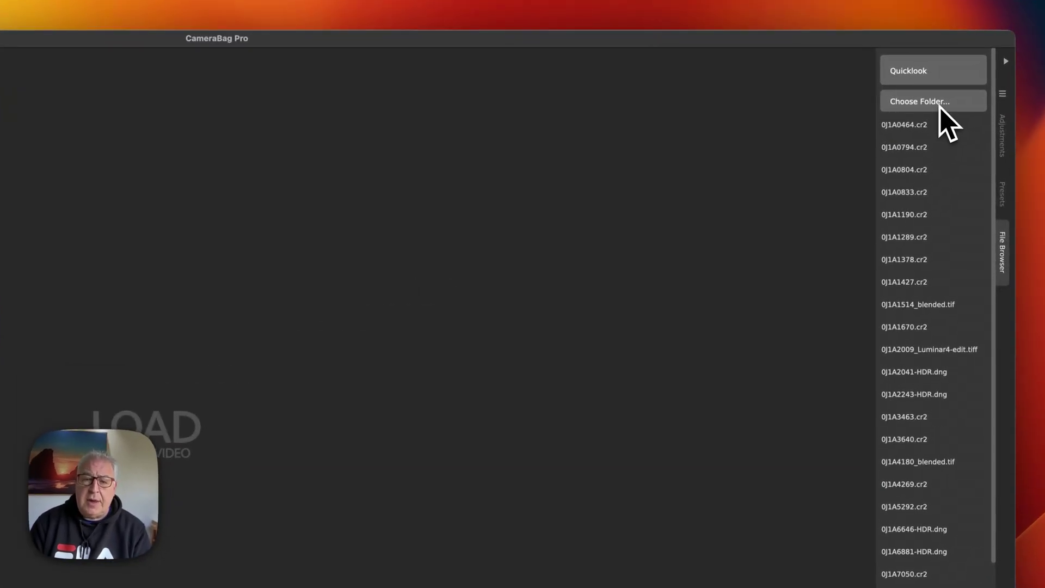
Browse the folder's photos as Quicklook thumbnails and open 0J1A3640.cr2 for editing
{"action": "mouse_move", "coordinate": [909, 149]}
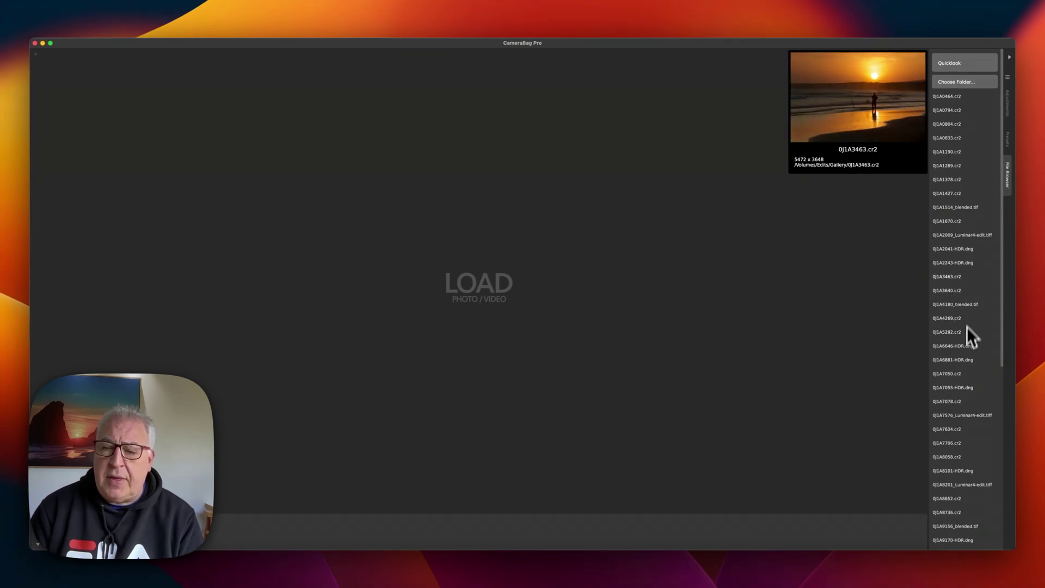
{"action": "left_click", "coordinate": [956, 64]}
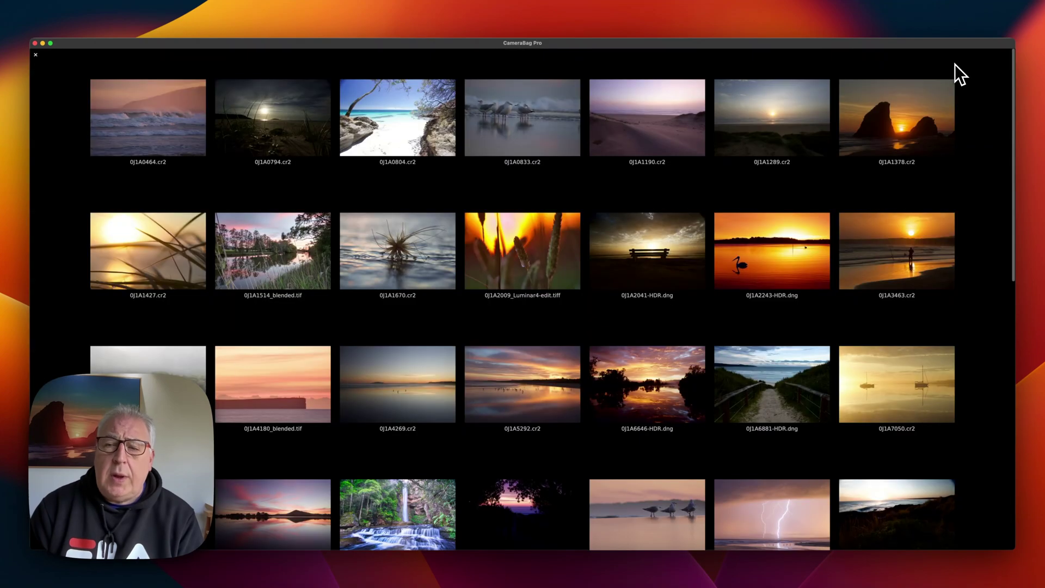
{"action": "scroll", "coordinate": [651, 335], "scroll_direction": "down", "scroll_amount": 3}
{"action": "scroll", "coordinate": [648, 338], "scroll_direction": "up", "scroll_amount": 3}
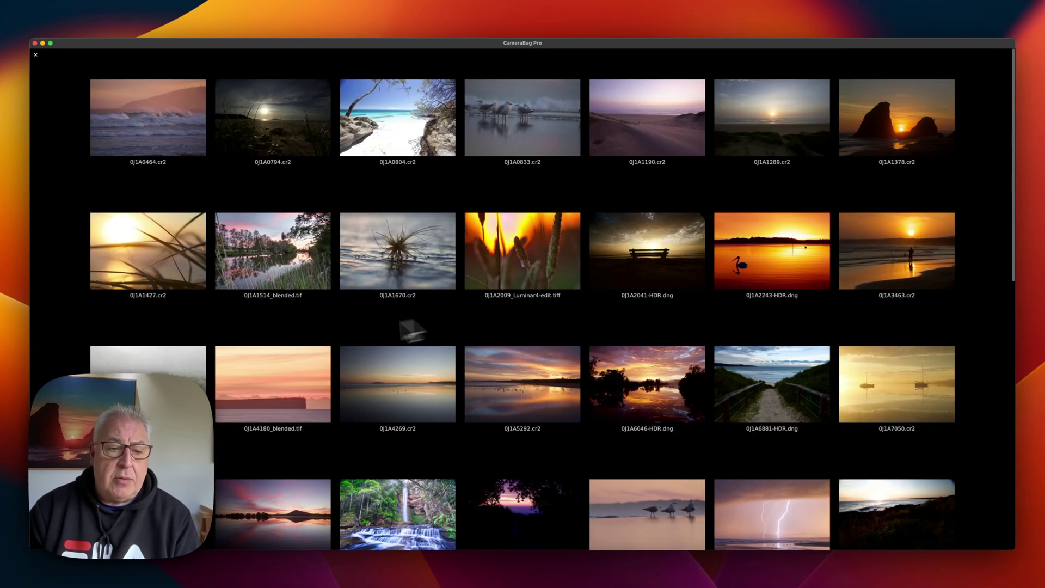
{"action": "left_click", "coordinate": [169, 375]}
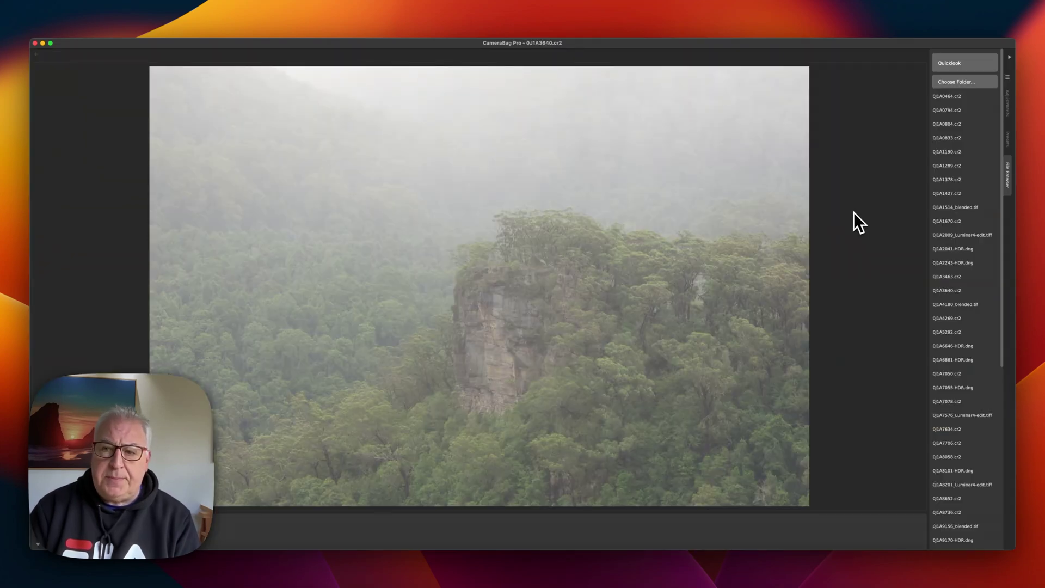
Examine the preset list down to the Toolkits group and the available adjustments
{"action": "left_click", "coordinate": [1008, 140]}
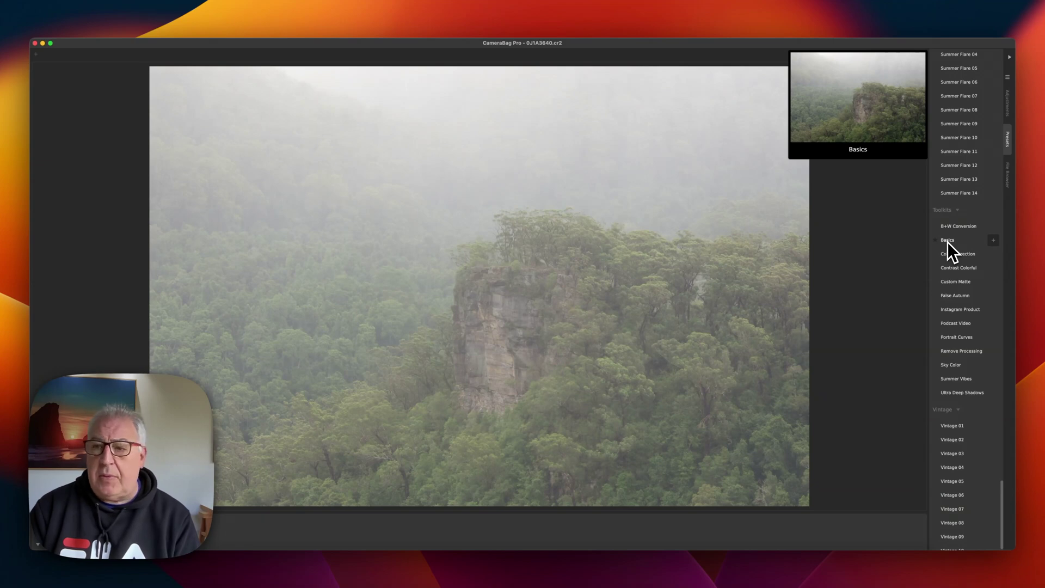
{"action": "left_click", "coordinate": [1008, 106]}
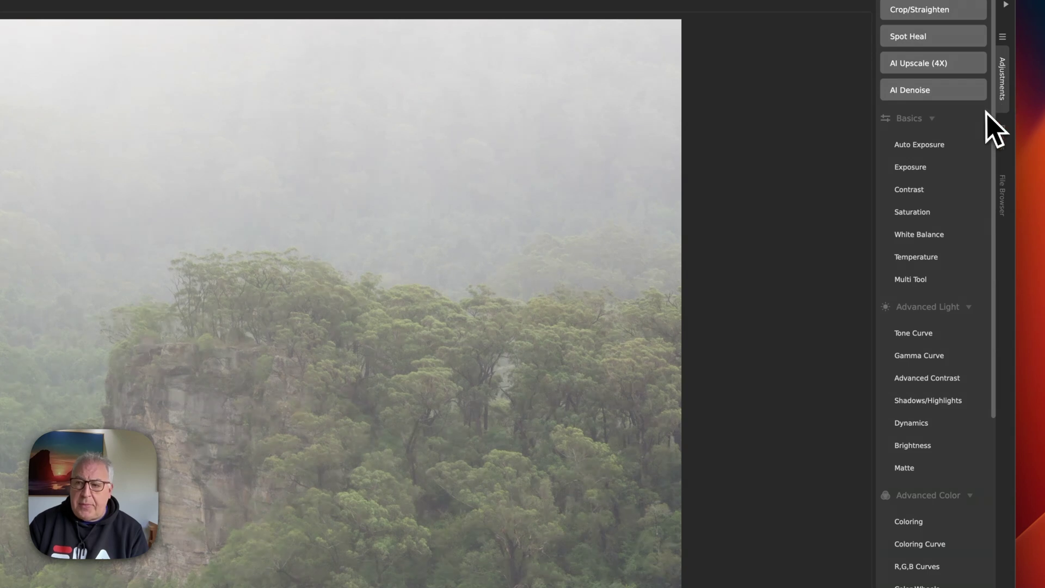
{"action": "left_click_drag", "start_coordinate": [992, 116], "coordinate": [1012, 75]}
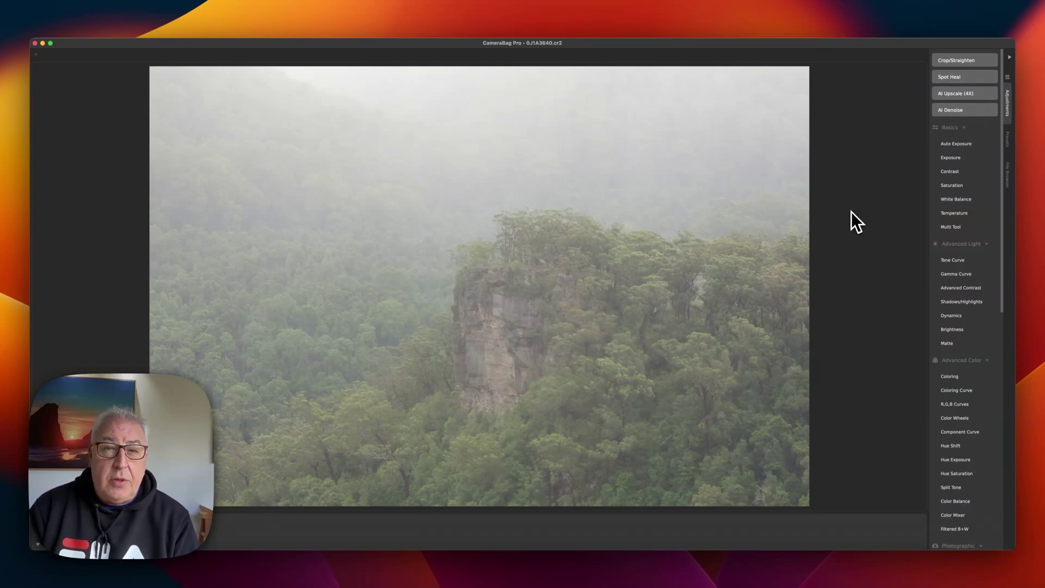
Add Temperature with an amount of about 5.32, Gamma Curve and Coloring adjustments to the photo
{"action": "mouse_move", "coordinate": [952, 217]}
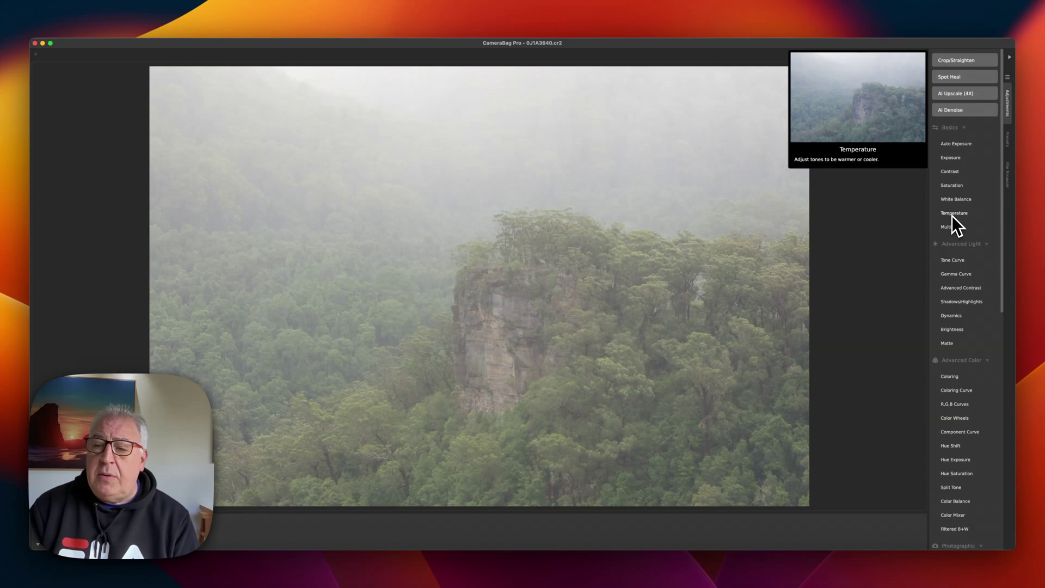
{"action": "left_click", "coordinate": [952, 213]}
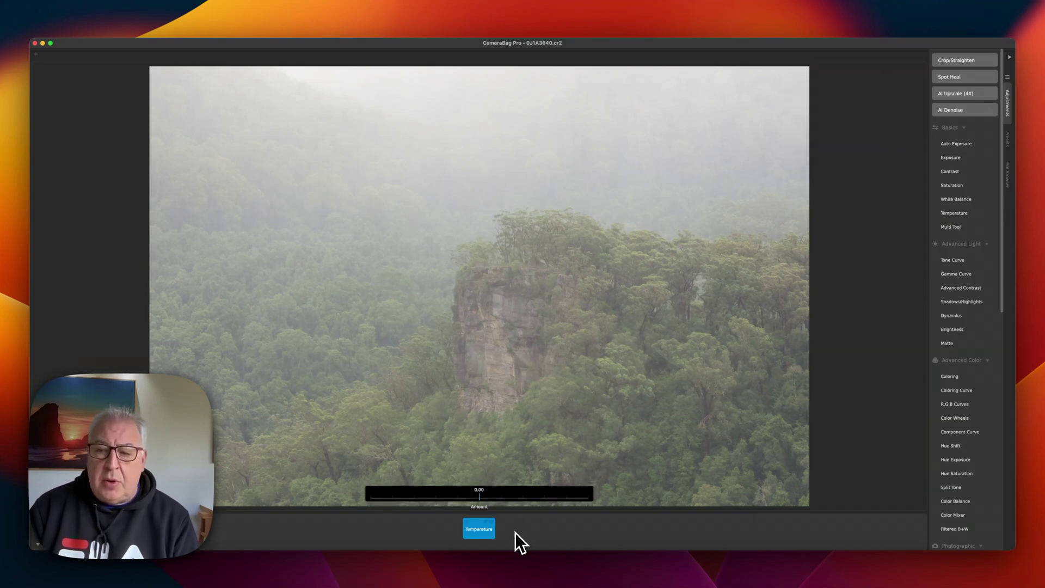
{"action": "left_click_drag", "start_coordinate": [481, 497], "coordinate": [496, 498]}
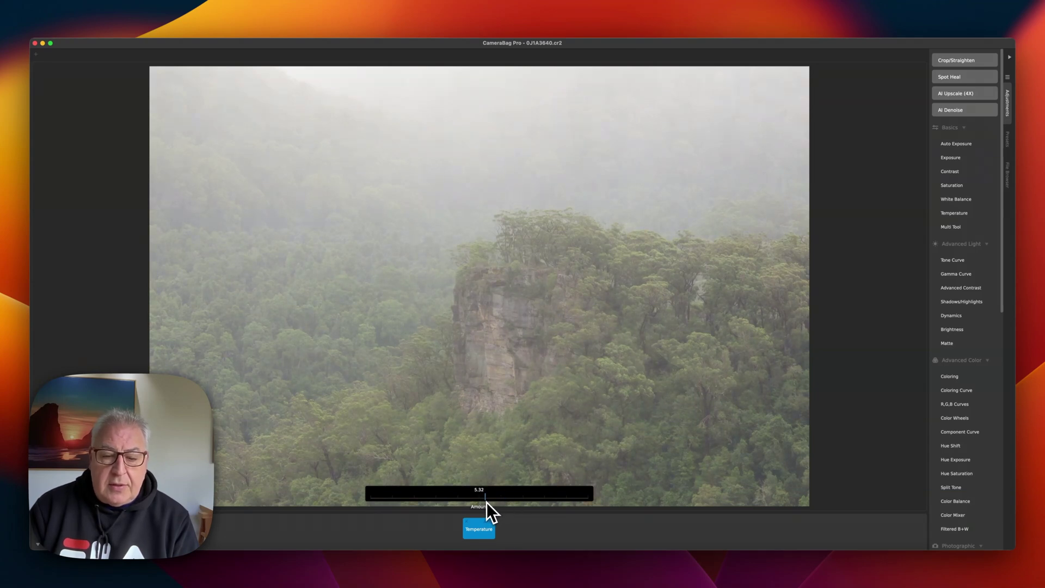
{"action": "left_click", "coordinate": [961, 275]}
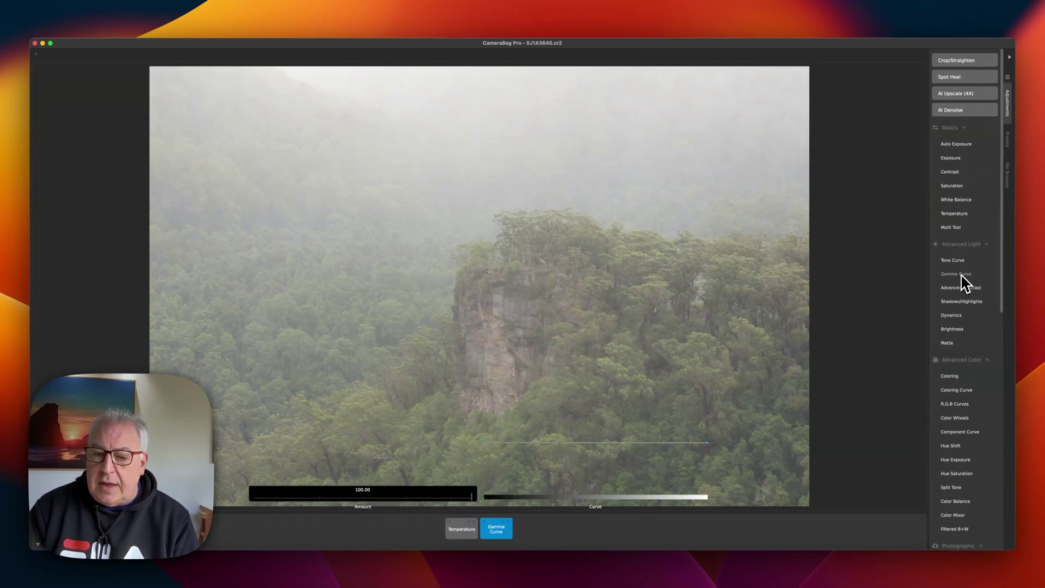
{"action": "left_click", "coordinate": [945, 376]}
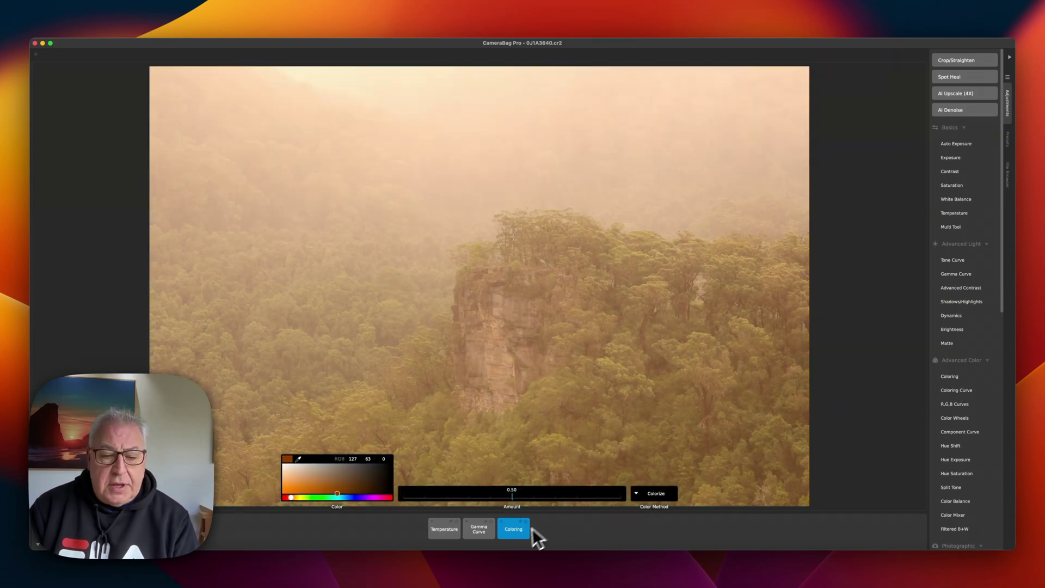
Try nesting the Temperature, Gamma Curve and Coloring adjustments into a single tile, and undo the nesting
{"action": "left_click", "coordinate": [448, 531]}
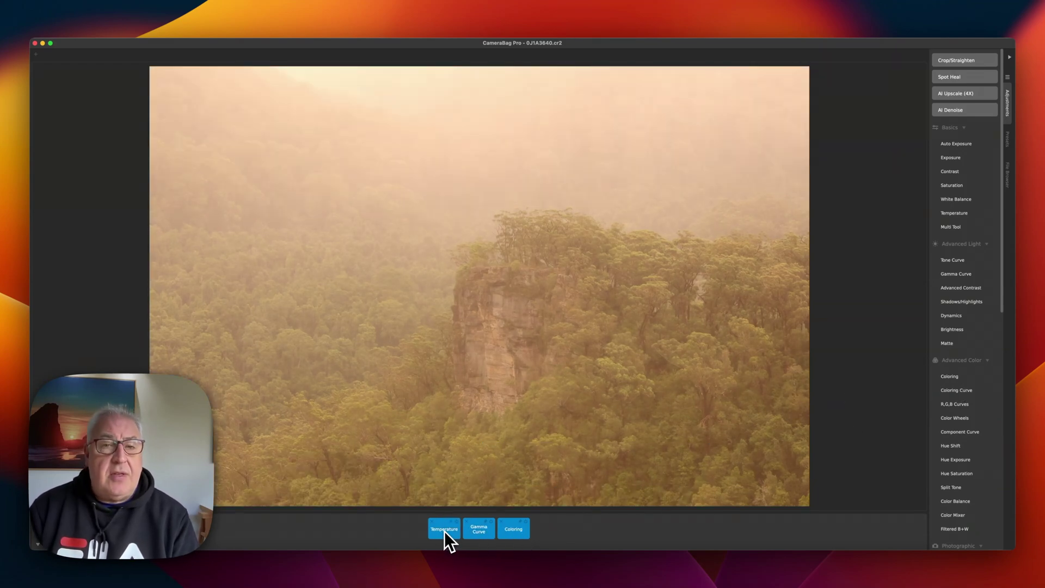
{"action": "right_click", "coordinate": [444, 531]}
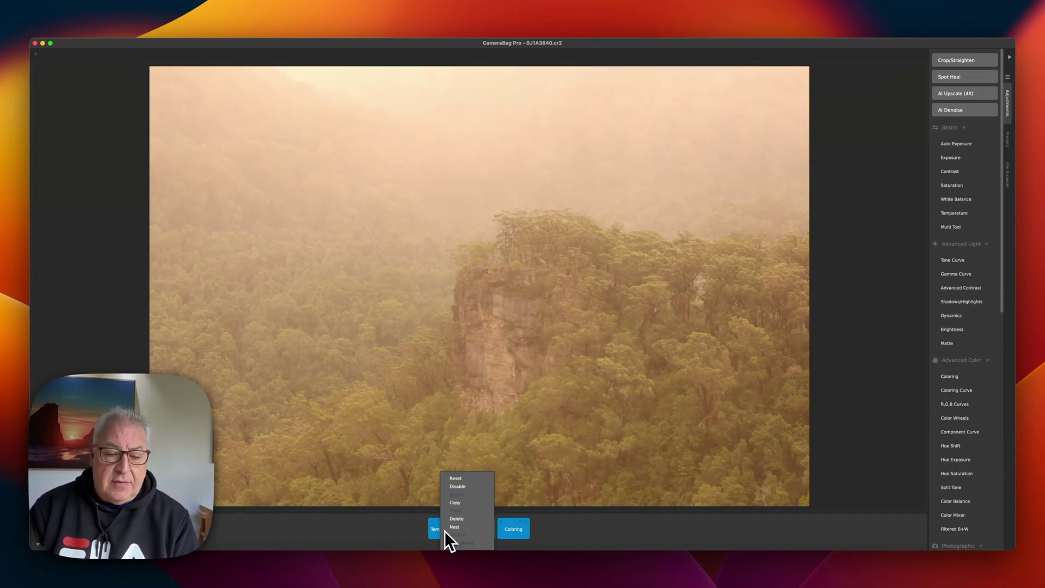
{"action": "left_click", "coordinate": [474, 527]}
{"action": "left_click", "coordinate": [594, 322]}
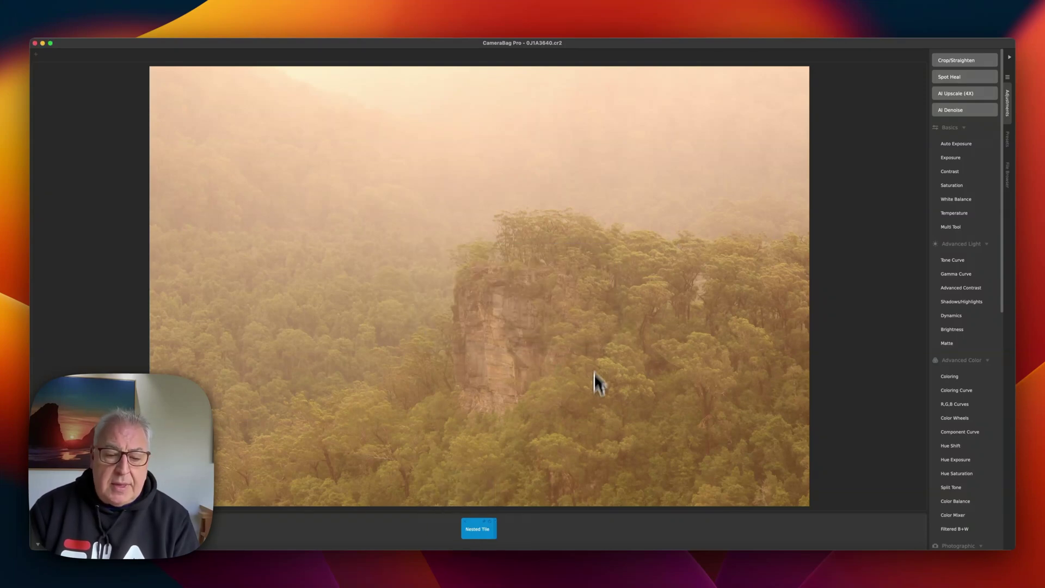
{"action": "key", "text": "super+z"}
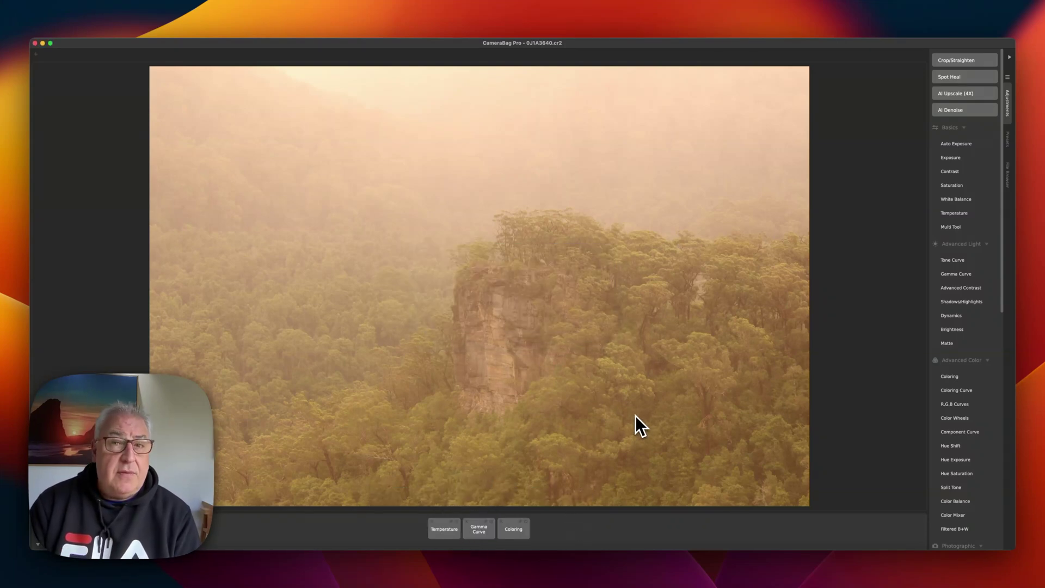
Review the settings of the three adjustment tiles and remove the Gamma Curve adjustment
{"action": "left_click", "coordinate": [511, 531]}
{"action": "left_click", "coordinate": [486, 532]}
{"action": "left_click", "coordinate": [448, 531]}
{"action": "left_click", "coordinate": [519, 534]}
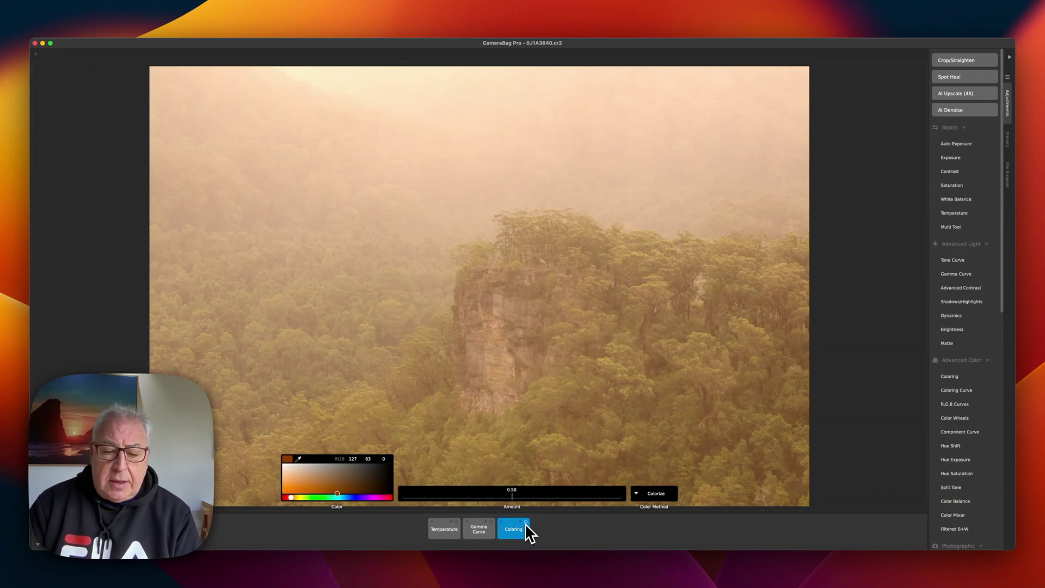
{"action": "left_click", "coordinate": [526, 523]}
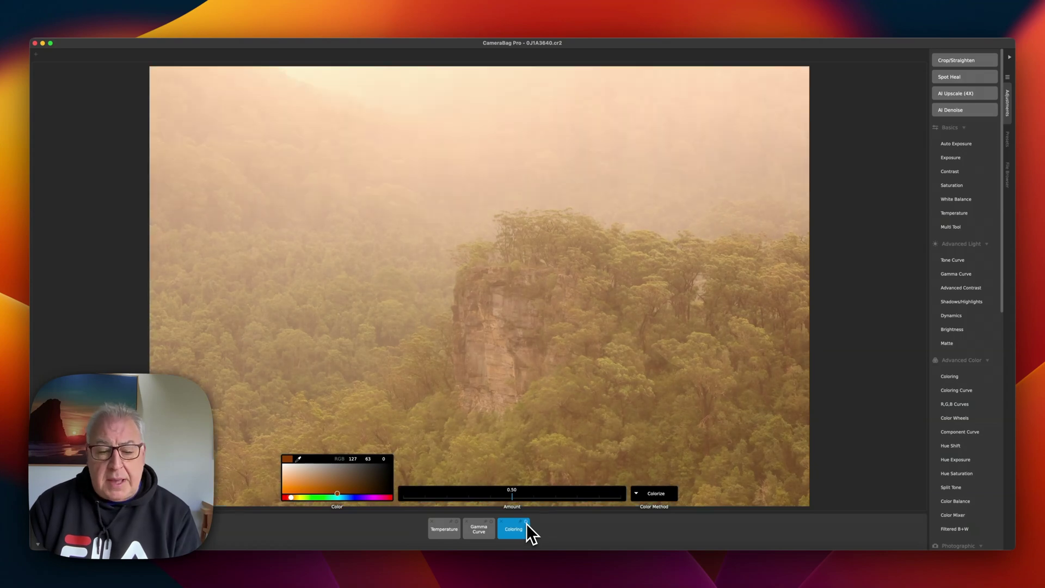
{"action": "left_click", "coordinate": [466, 523]}
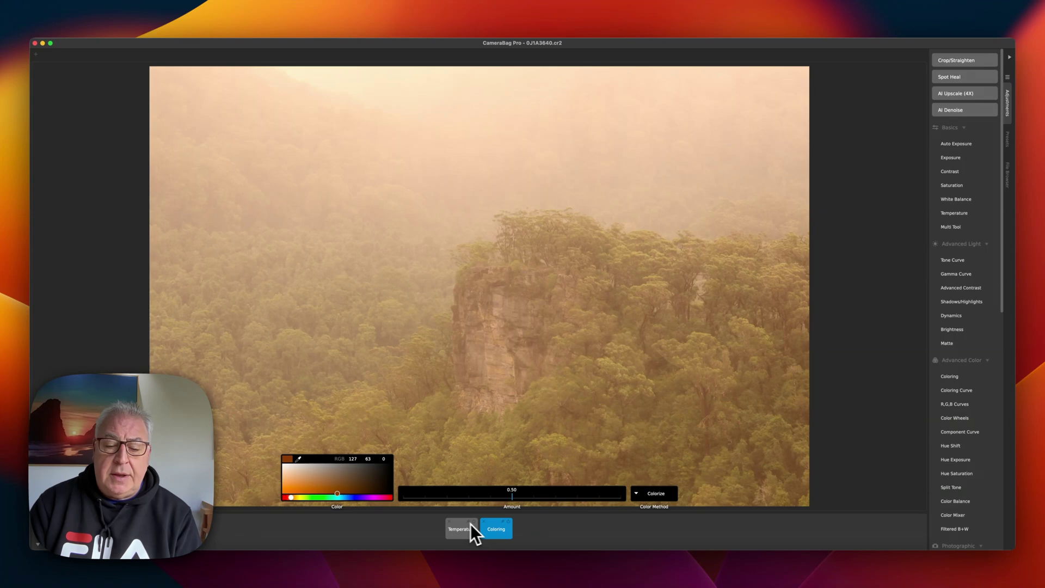
{"action": "left_click", "coordinate": [564, 528]}
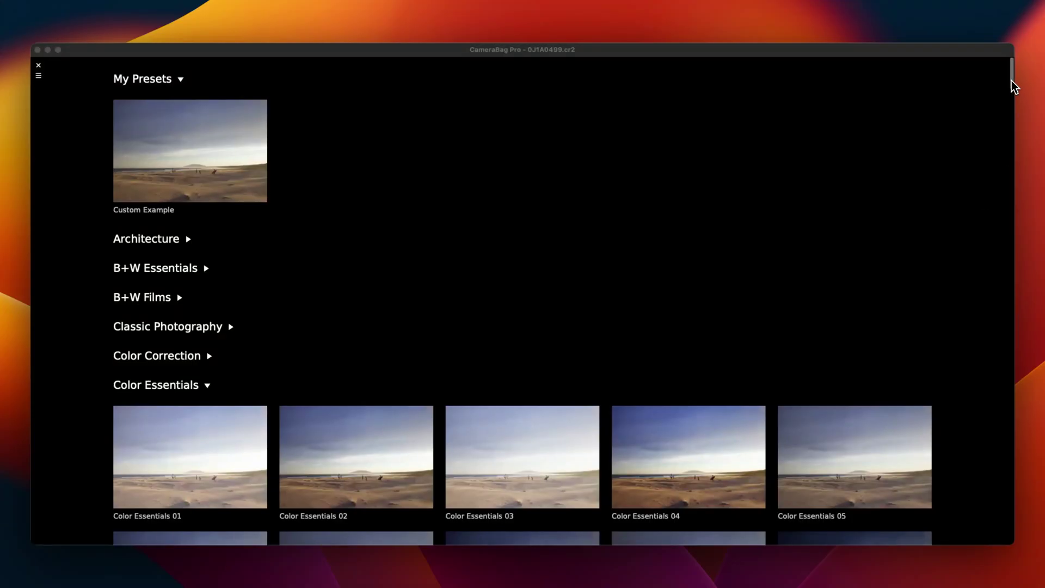
Browse the thumbnail gallery of presets and the list of available adjustments
{"action": "left_click_drag", "start_coordinate": [1011, 82], "coordinate": [1013, 329]}
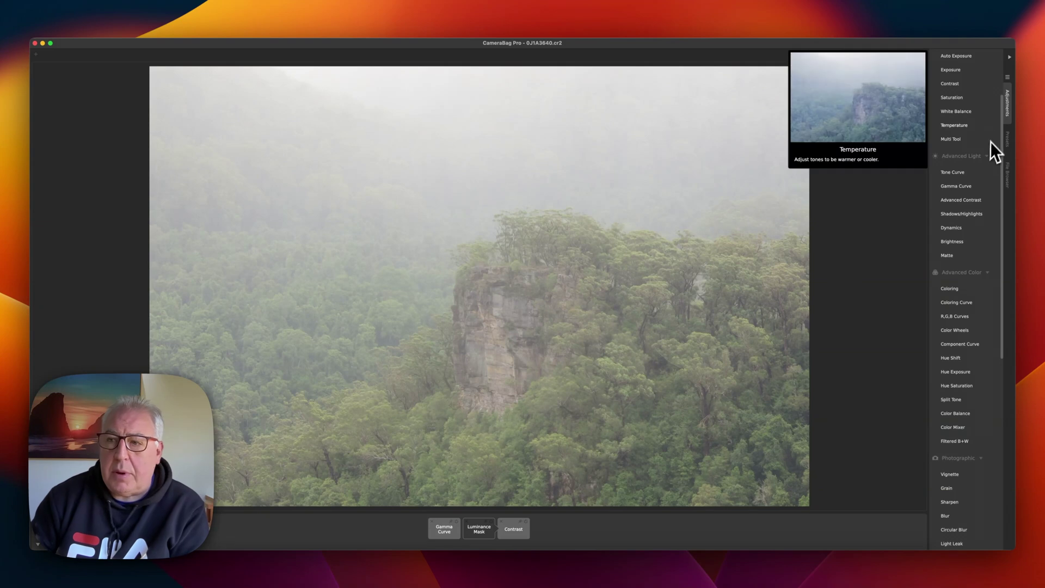
{"action": "left_click_drag", "start_coordinate": [1002, 129], "coordinate": [1002, 94]}
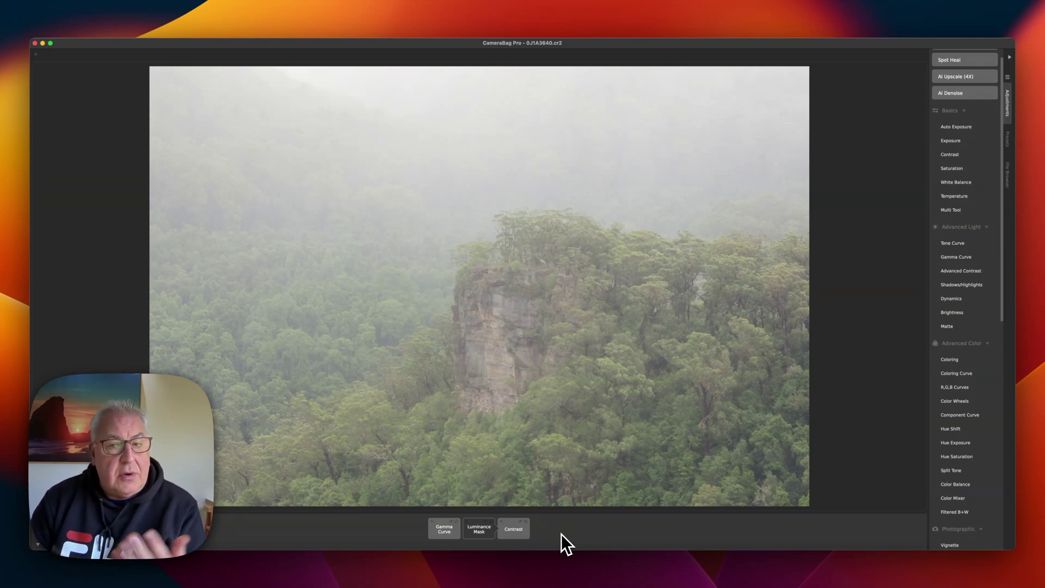
Open the Gamma Curve adjustment's settings and display the histogram beside the photo
{"action": "left_click", "coordinate": [452, 533]}
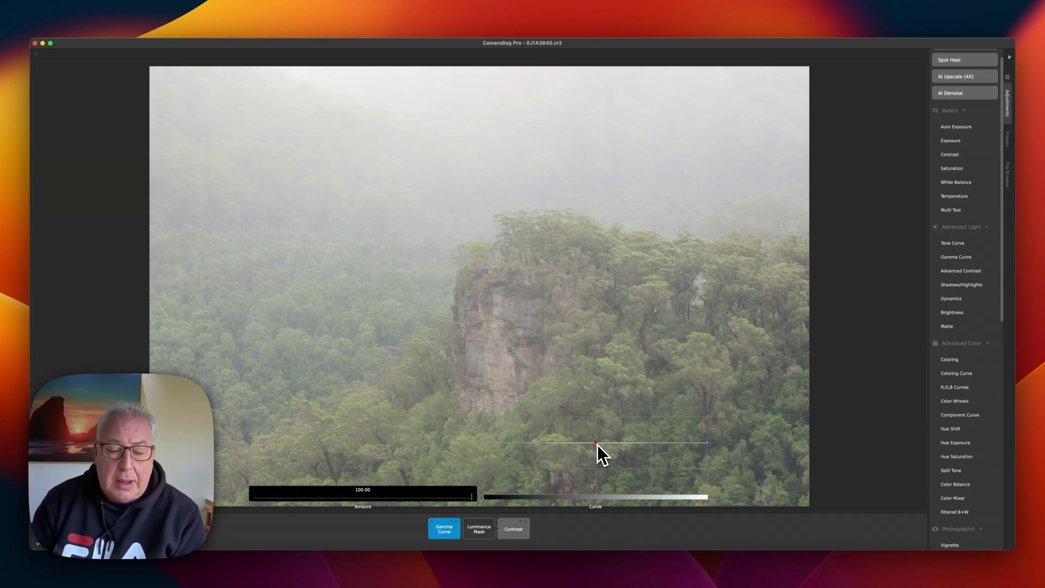
{"action": "key", "text": "h"}
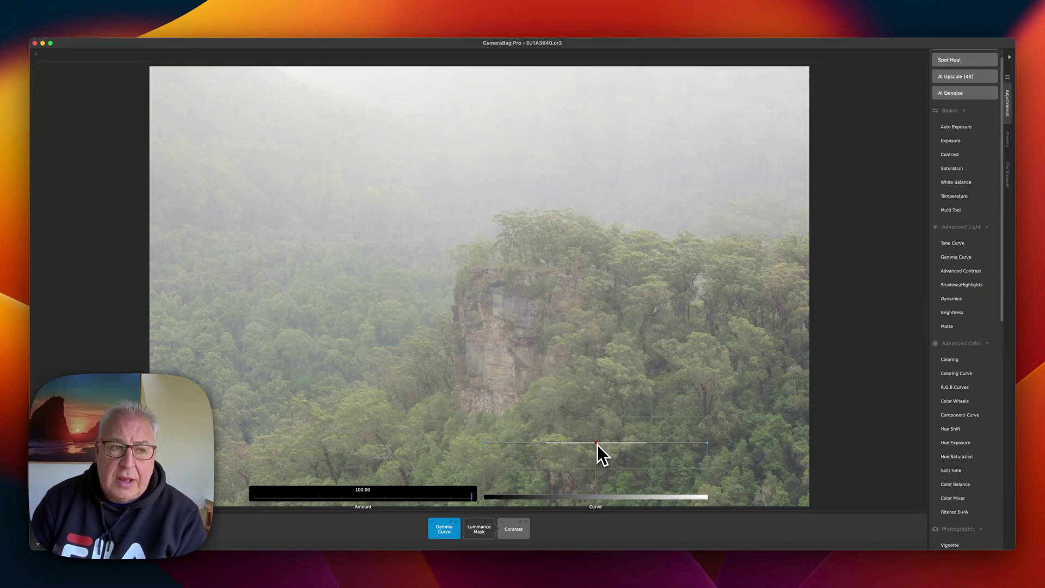
{"action": "key", "text": "h"}
{"action": "key", "text": "h"}
{"action": "key", "text": "h"}
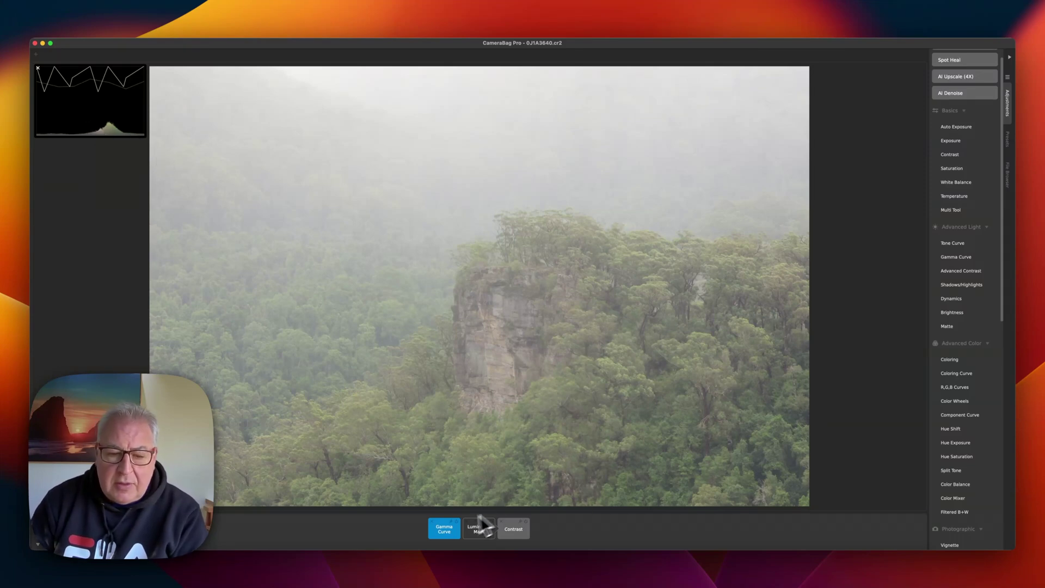
Pull the midpoint of the Gamma Curve down by about half of its lower range to darken the midtones
{"action": "left_click", "coordinate": [444, 530]}
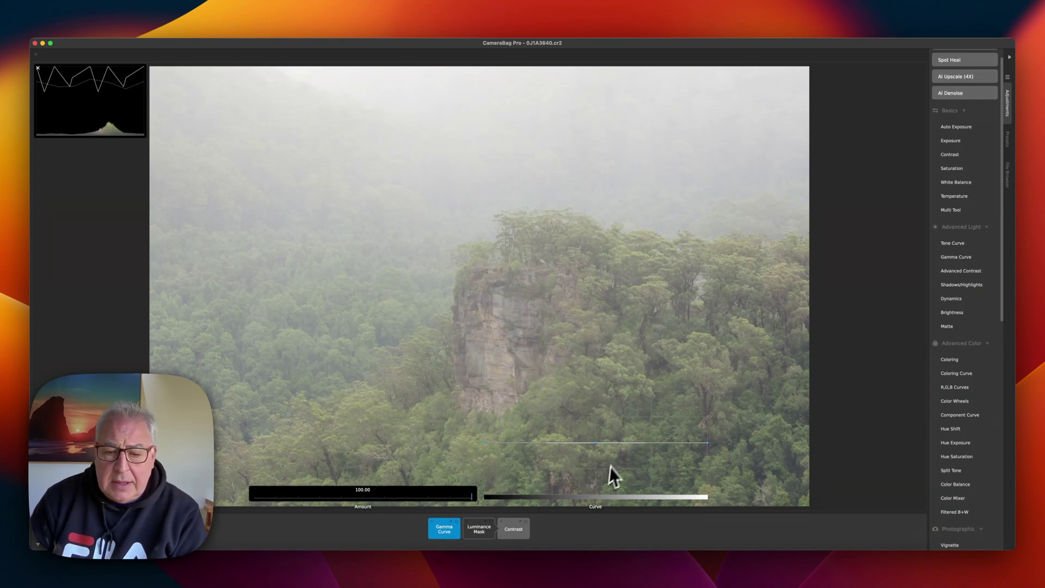
{"action": "left_click_drag", "start_coordinate": [595, 442], "coordinate": [598, 470]}
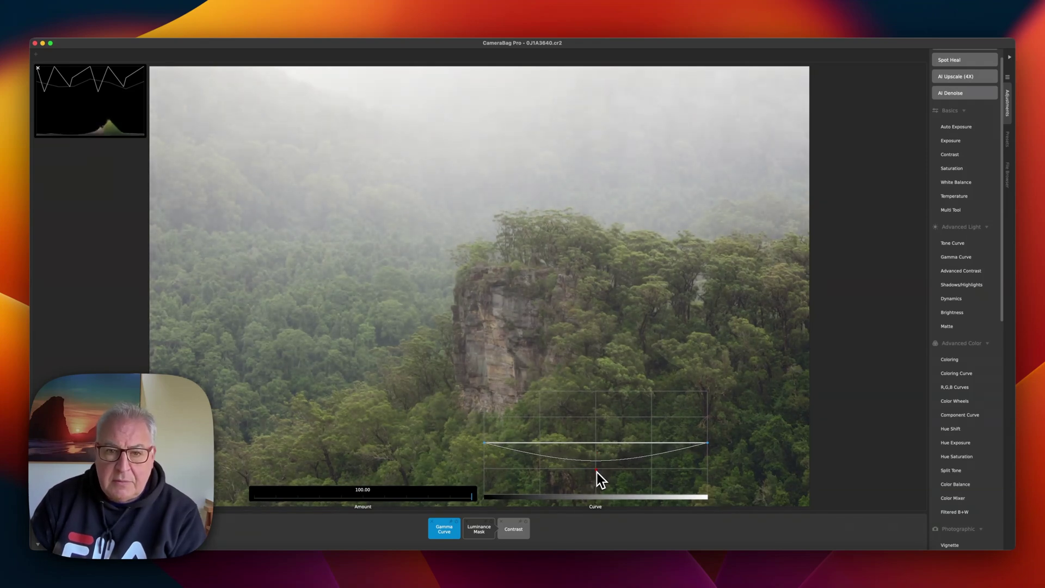
{"action": "mouse_move", "coordinate": [596, 475]}
{"action": "left_mouse_down"}
{"action": "mouse_move", "coordinate": [597, 453]}
{"action": "mouse_move", "coordinate": [596, 472]}
{"action": "left_mouse_up"}
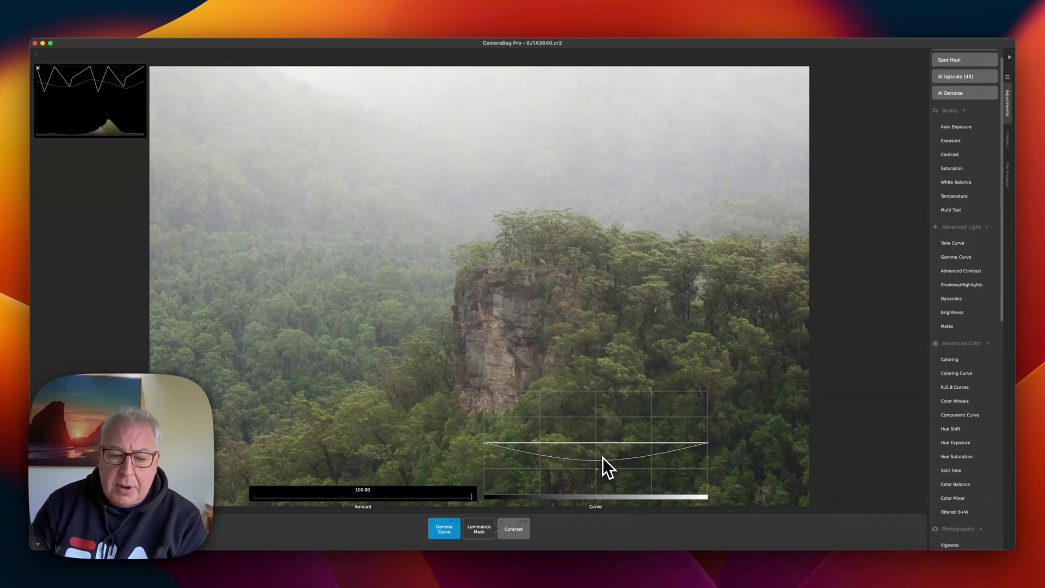
Raise the shadow end of the Luminance Mask curve to the upper quarter gridline and lower its midpoint slightly
{"action": "left_click", "coordinate": [479, 532]}
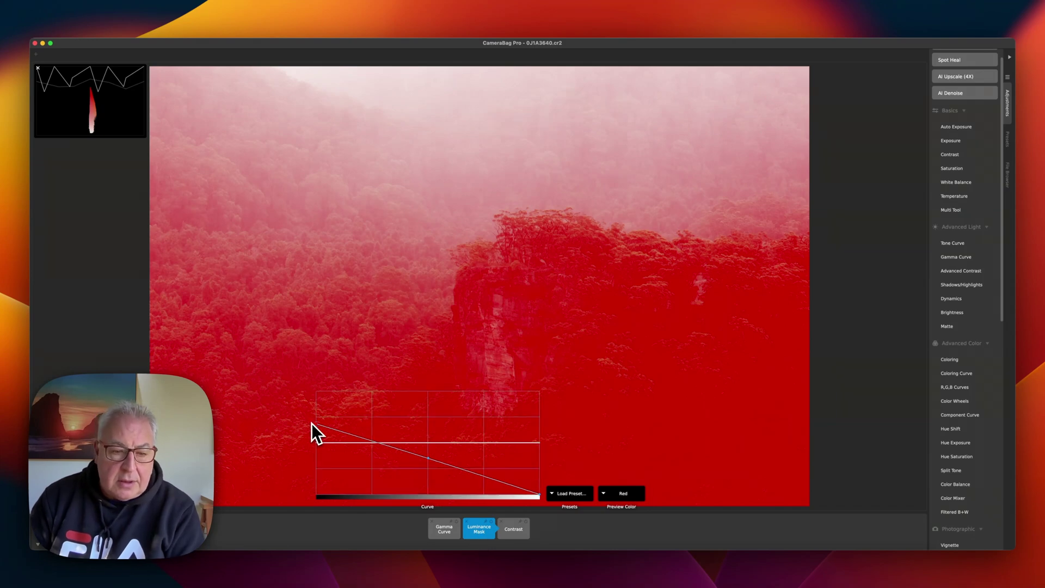
{"action": "left_click_drag", "start_coordinate": [317, 425], "coordinate": [313, 420]}
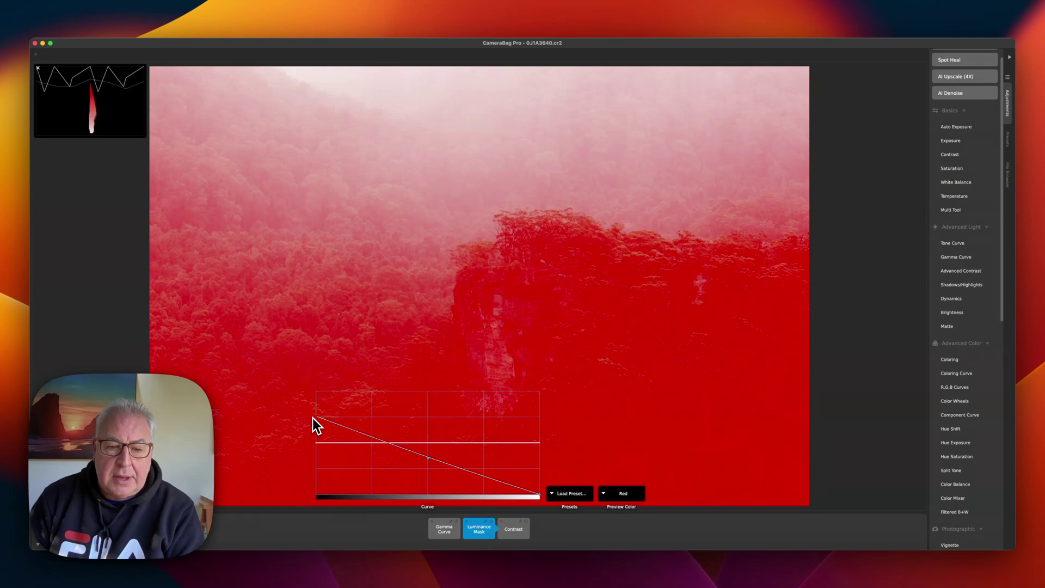
{"action": "left_click_drag", "start_coordinate": [430, 462], "coordinate": [429, 462]}
{"action": "double_click", "coordinate": [429, 462]}
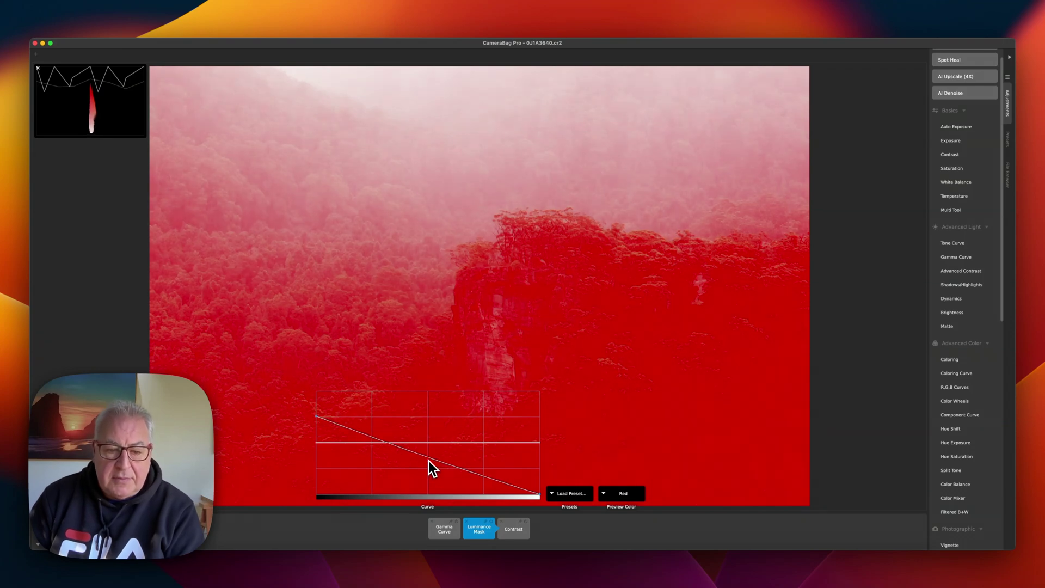
{"action": "left_click", "coordinate": [428, 462]}
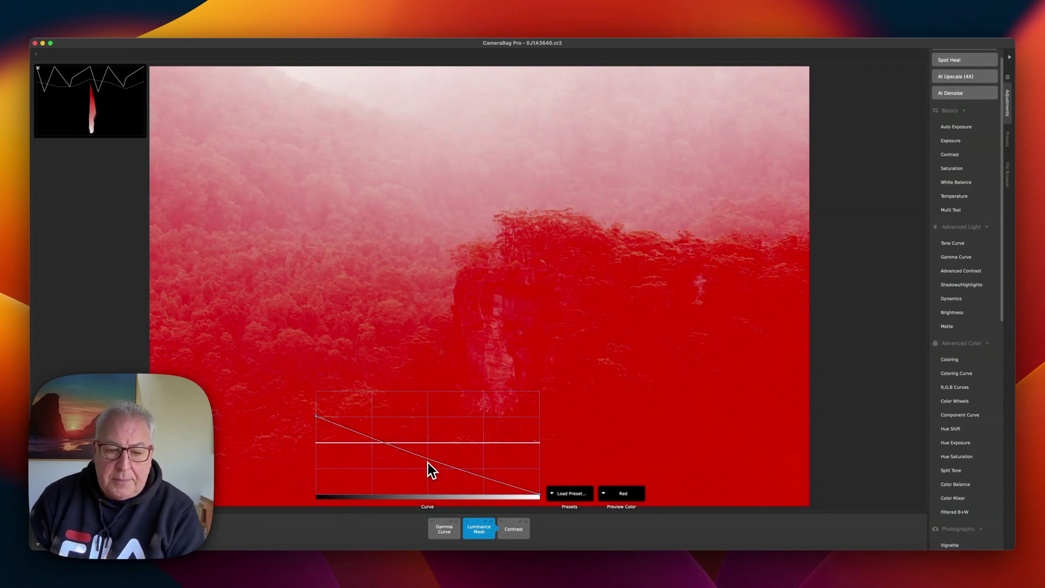
Increase the amount of the luminance-masked Contrast adjustment on the cliff photo
{"action": "left_click", "coordinate": [514, 530]}
{"action": "left_click", "coordinate": [521, 496]}
{"action": "left_click_drag", "start_coordinate": [535, 502], "coordinate": [563, 498]}
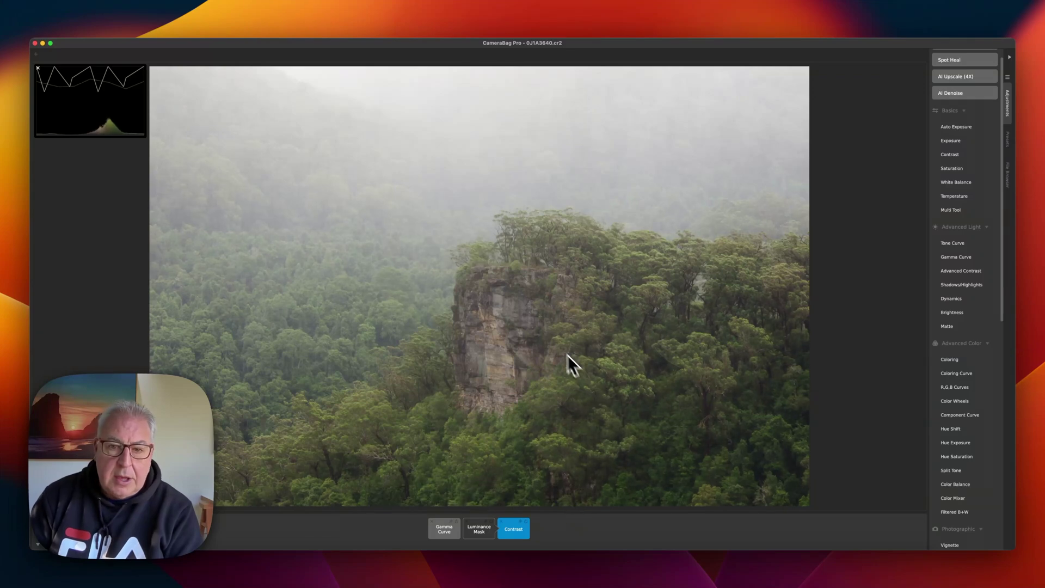
Set the last Tone Curve's method to Lightness on the beach photo, nudge its midpoint down and shift its highlight end slightly inward
{"action": "mouse_move", "coordinate": [556, 518]}
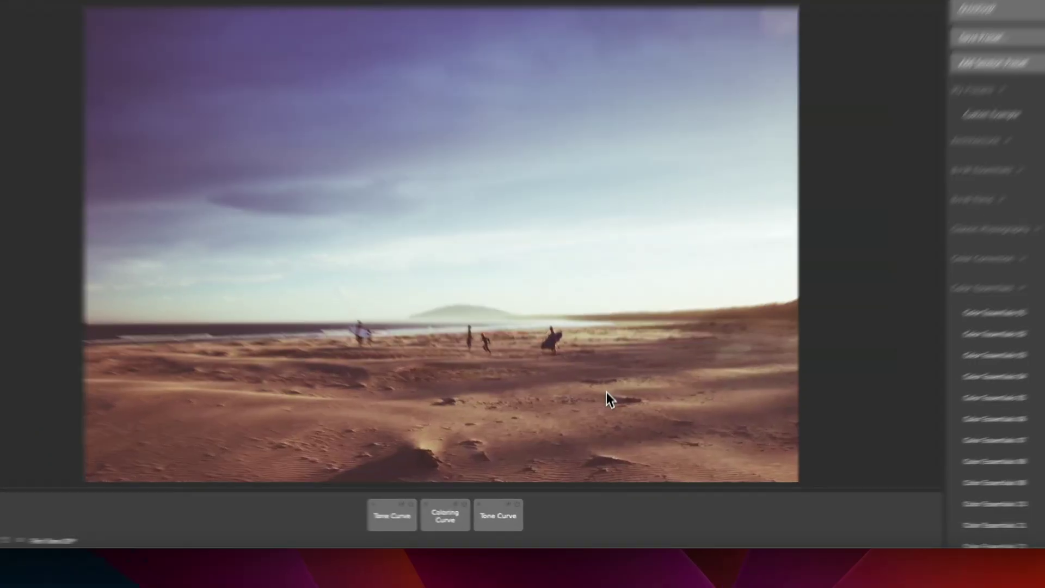
{"action": "left_click", "coordinate": [499, 522]}
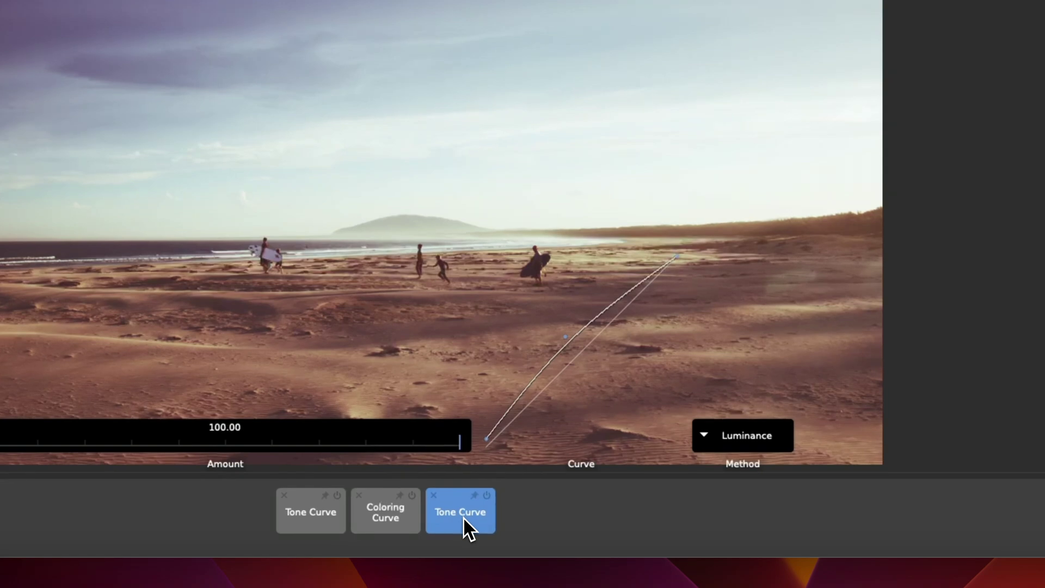
{"action": "left_click", "coordinate": [750, 433]}
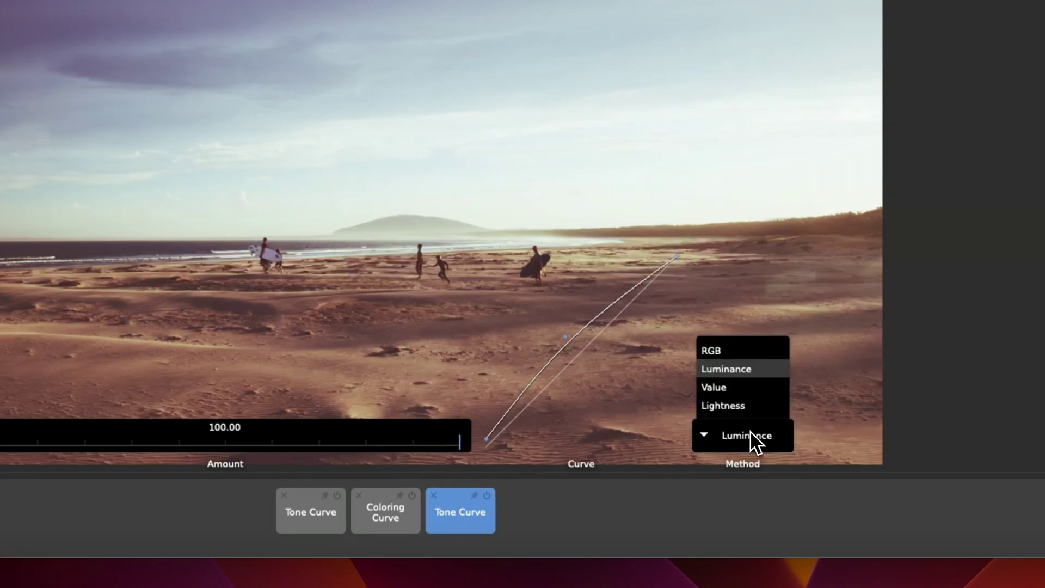
{"action": "left_click", "coordinate": [739, 409]}
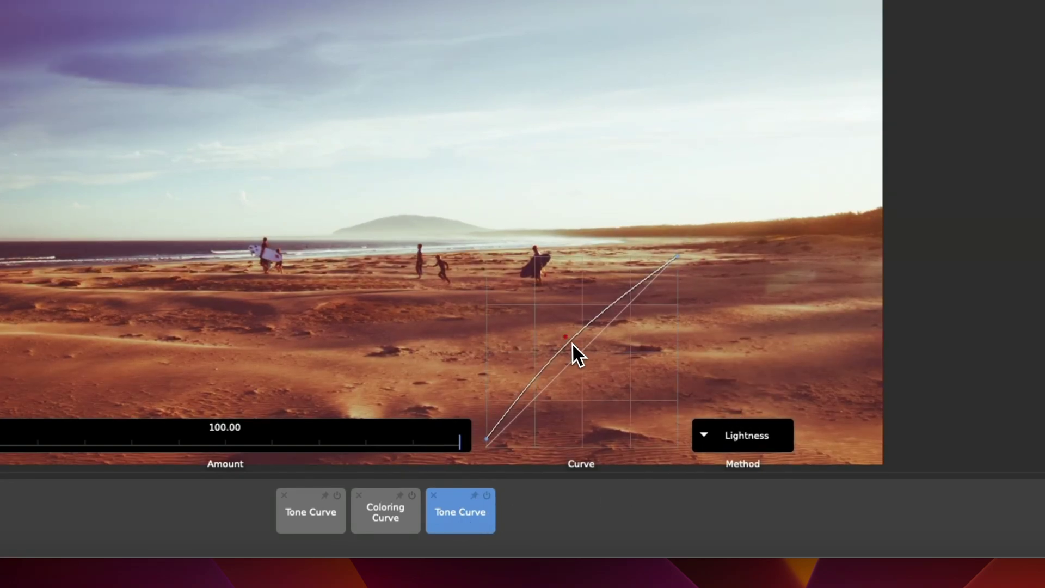
{"action": "mouse_move", "coordinate": [566, 338]}
{"action": "left_mouse_down"}
{"action": "mouse_move", "coordinate": [575, 344]}
{"action": "mouse_move", "coordinate": [567, 339]}
{"action": "left_mouse_up"}
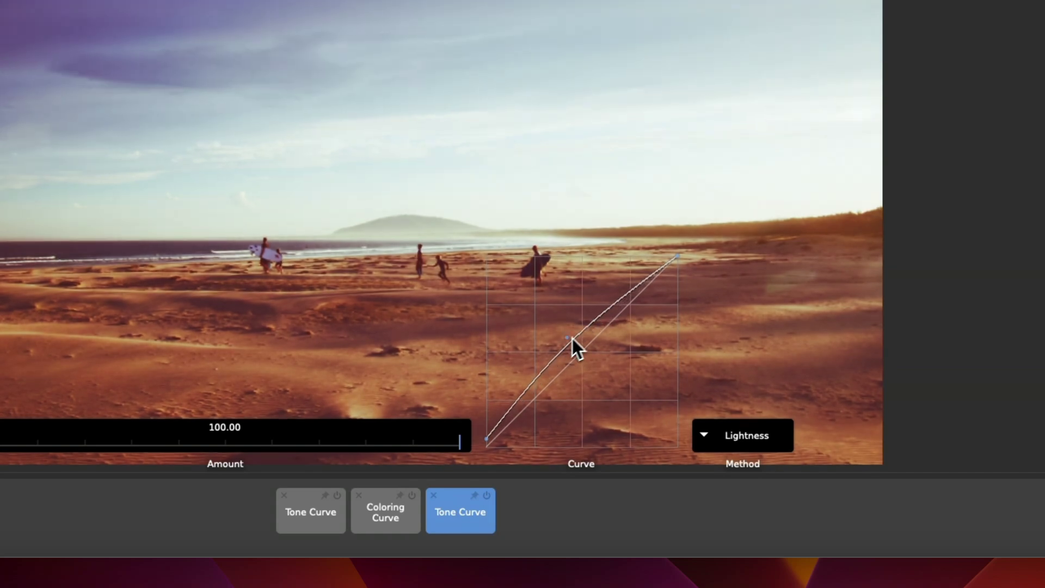
{"action": "mouse_move", "coordinate": [677, 256]}
{"action": "left_mouse_down"}
{"action": "mouse_move", "coordinate": [646, 256]}
{"action": "mouse_move", "coordinate": [664, 257]}
{"action": "left_mouse_up"}
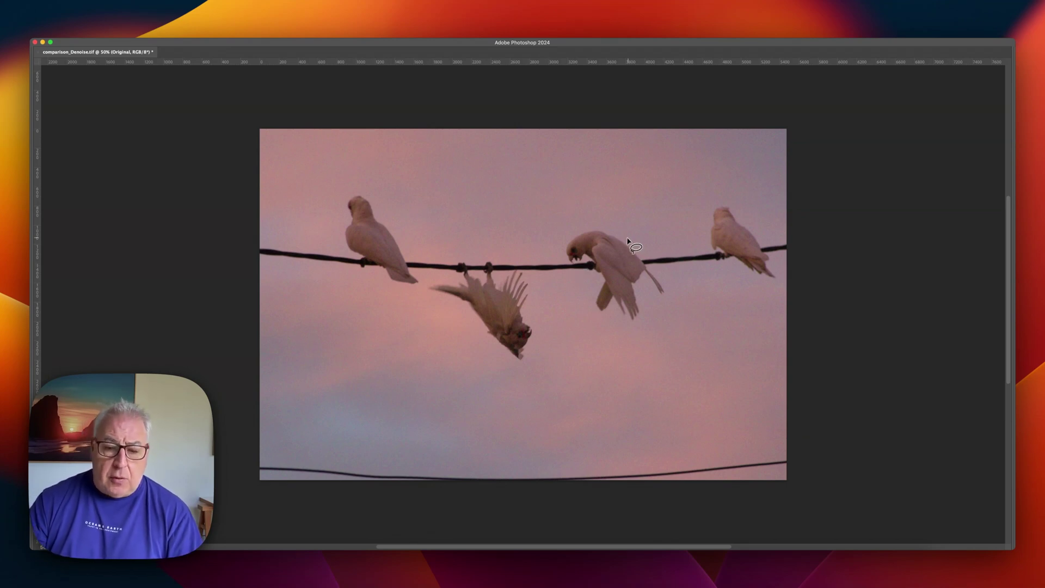
In Photoshop, inspect the noisy cockatoo photo at 100%, then hide the Original layer to show the three-way denoise comparison
{"action": "key", "text": "super+1"}
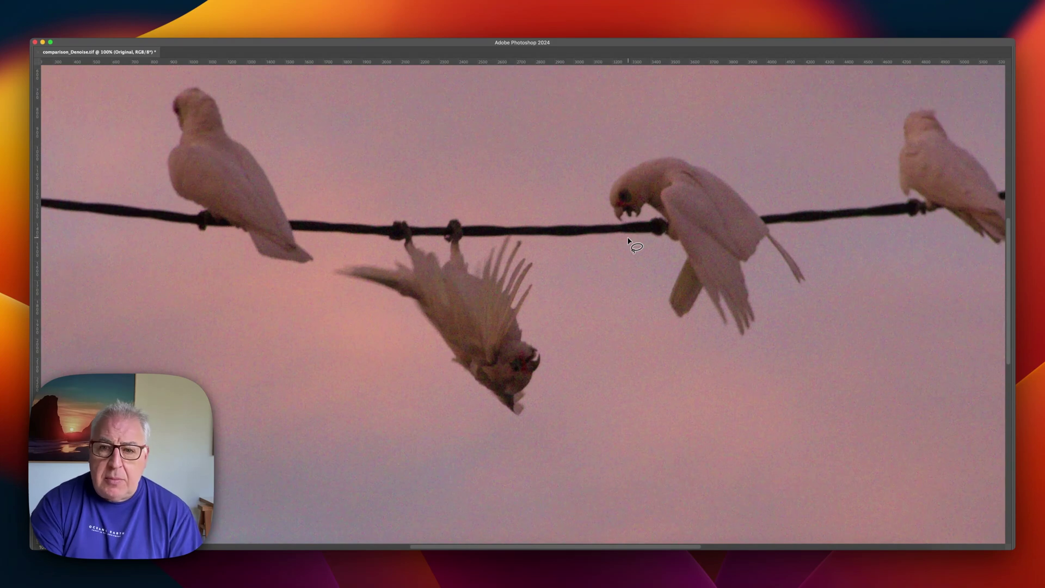
{"action": "left_click_drag", "start_coordinate": [627, 241], "coordinate": [692, 366]}
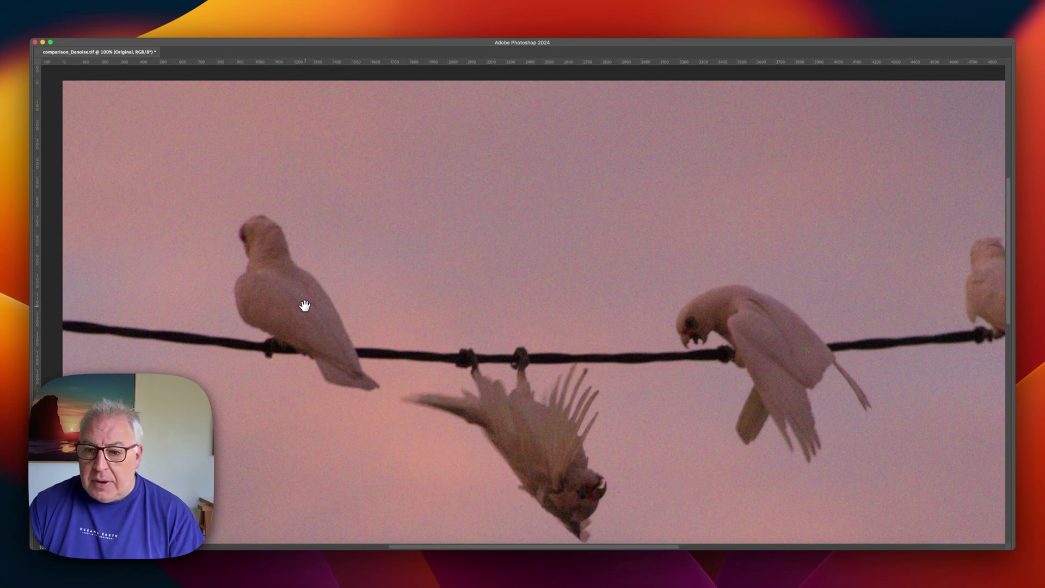
{"action": "key", "text": "Tab"}
{"action": "key", "text": "super+minus"}
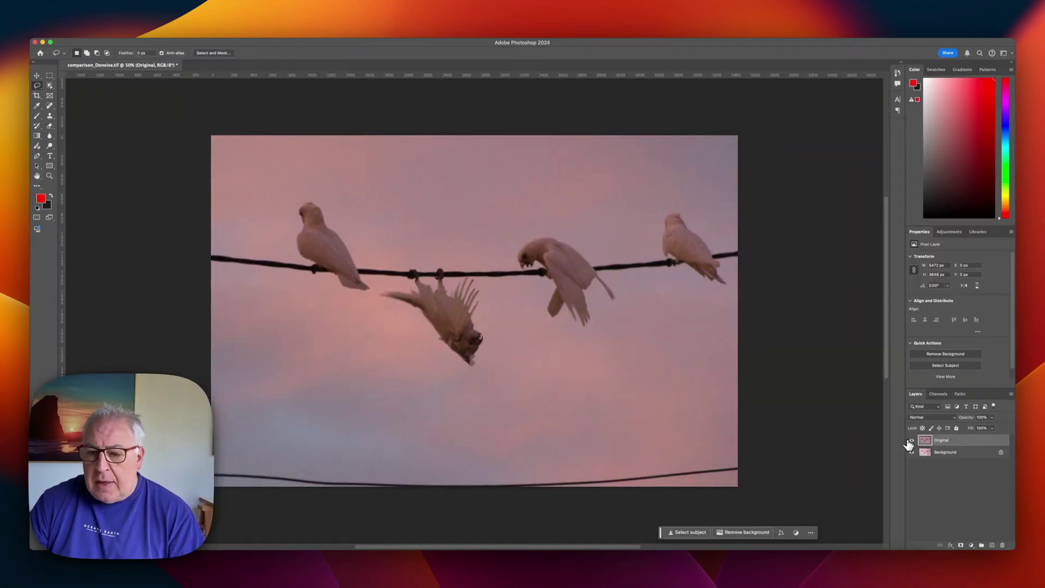
{"action": "left_click", "coordinate": [910, 441]}
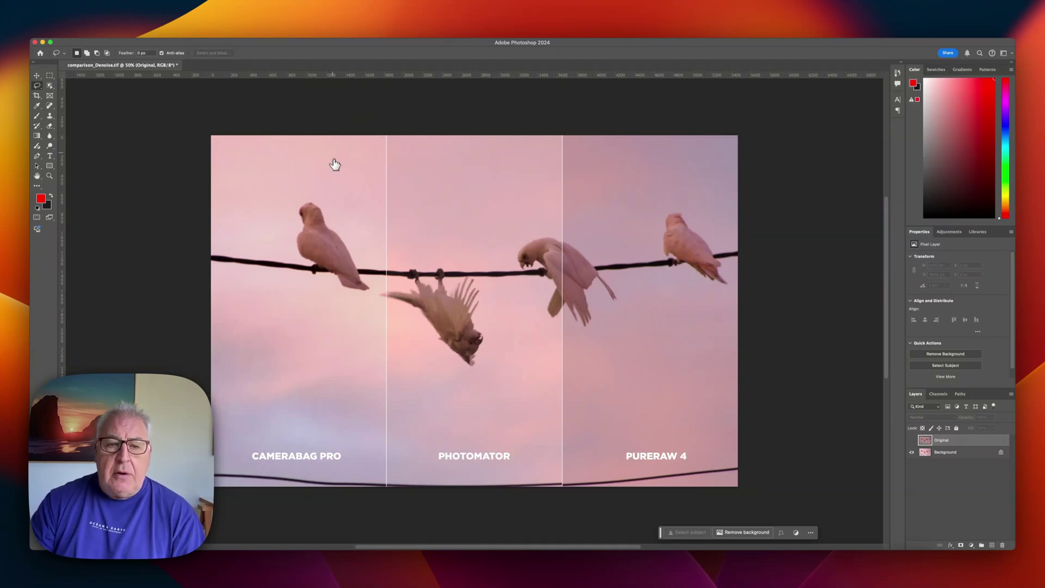
Examine the denoised cockatoo in the CAMERABAG PRO section at 200%
{"action": "key", "text": "super+equal"}
{"action": "key", "text": "super+equal"}
{"action": "key", "text": "super+equal"}
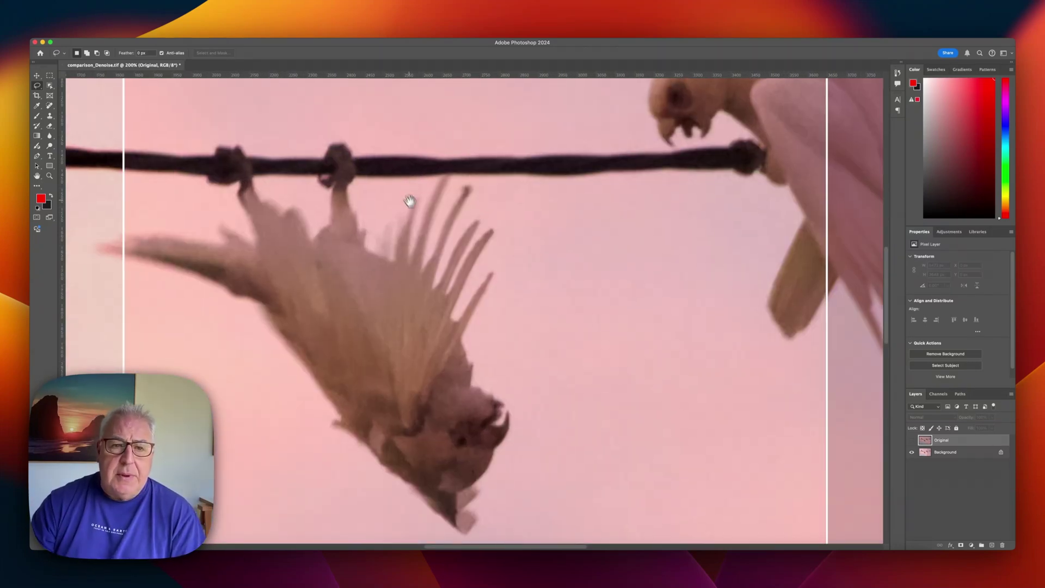
{"action": "left_click_drag", "start_coordinate": [409, 201], "coordinate": [763, 366]}
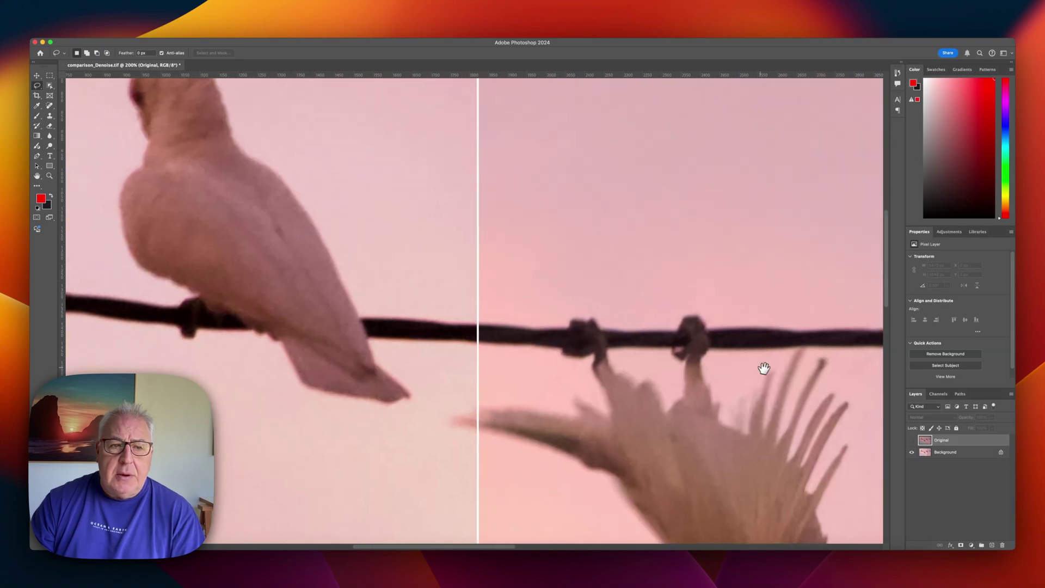
{"action": "scroll", "coordinate": [495, 327], "scroll_direction": "right", "scroll_amount": 3}
{"action": "left_click_drag", "start_coordinate": [495, 307], "coordinate": [475, 325]}
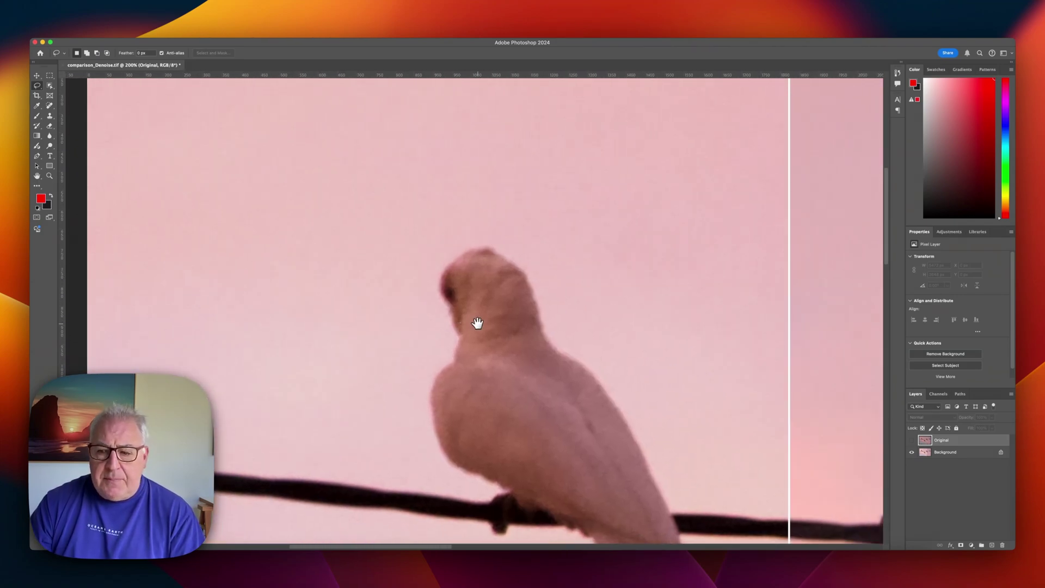
Toggle the Original layer's visibility repeatedly to compare the noisy photo with the CameraBag Pro denoise result
{"action": "left_click", "coordinate": [913, 442]}
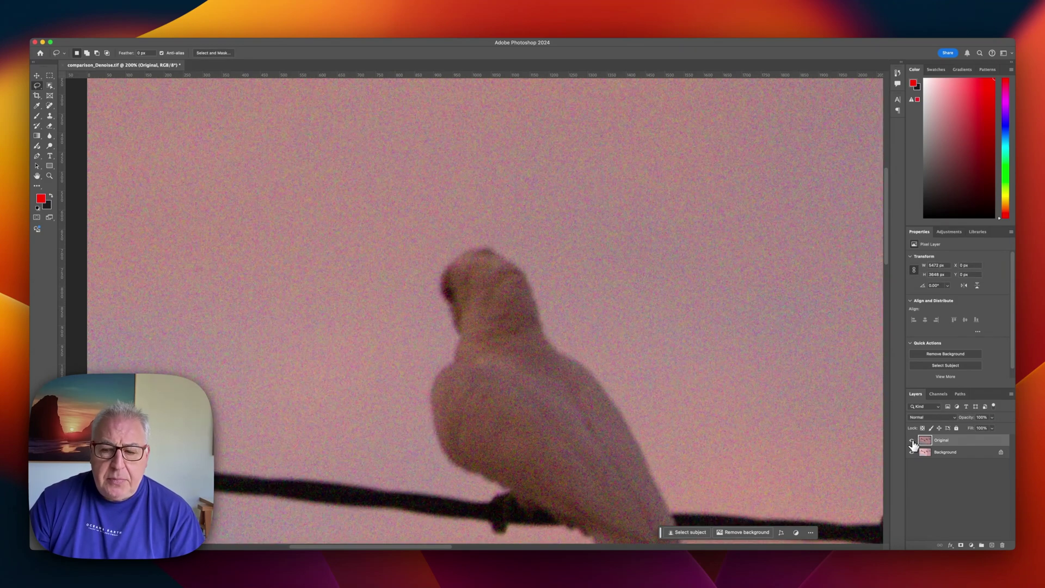
{"action": "left_click", "coordinate": [913, 442]}
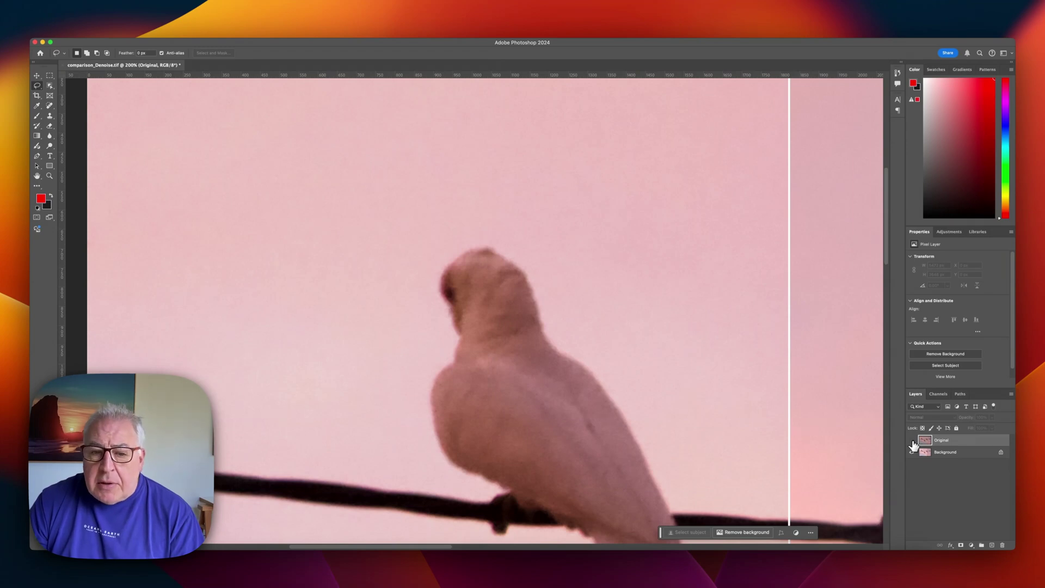
{"action": "left_click", "coordinate": [913, 442]}
{"action": "left_click", "coordinate": [912, 442]}
{"action": "left_click", "coordinate": [913, 443]}
{"action": "left_click", "coordinate": [913, 443]}
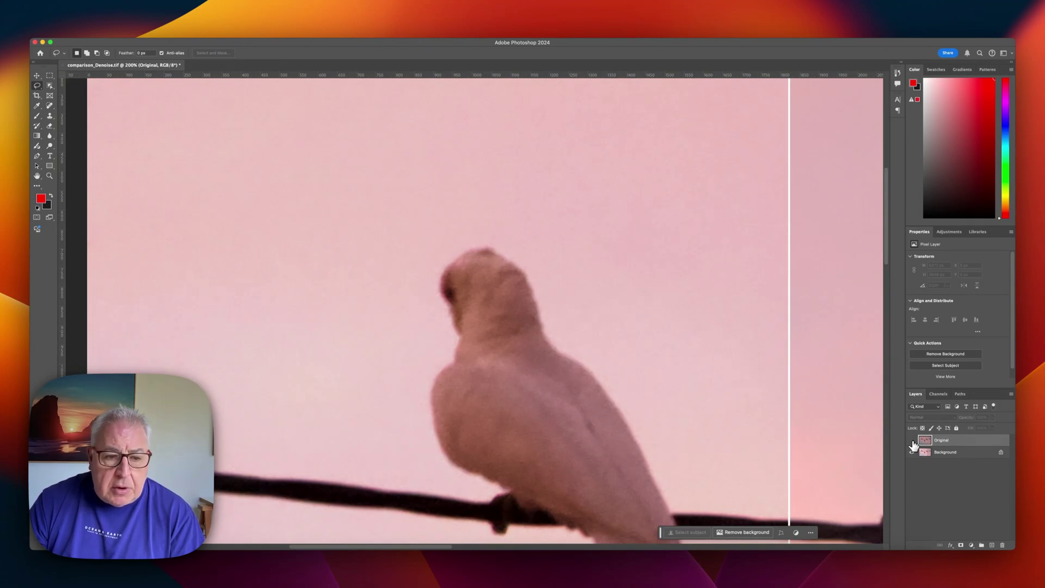
{"action": "left_click", "coordinate": [912, 444]}
{"action": "left_click", "coordinate": [913, 444]}
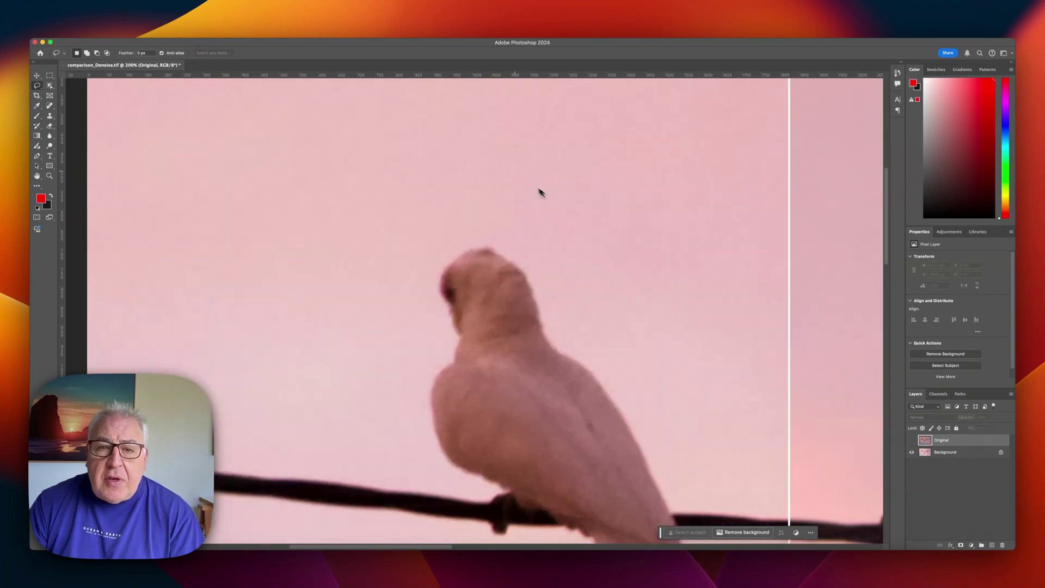
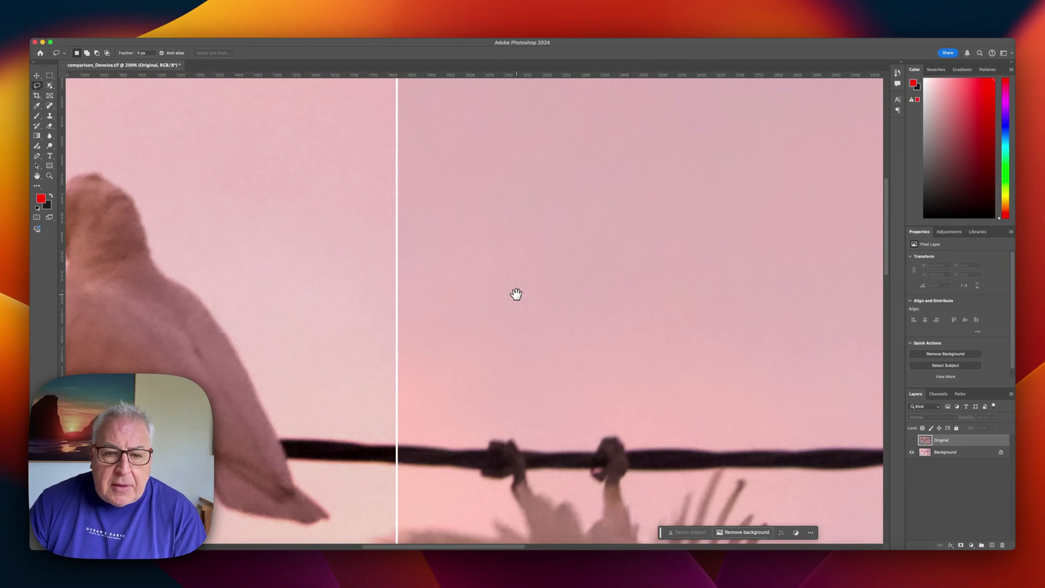
Examine the Photomator and PureRAW 4 sections, comparing the PureRAW 4 result with the Original layer shown and hidden
{"action": "left_click_drag", "start_coordinate": [711, 333], "coordinate": [465, 349]}
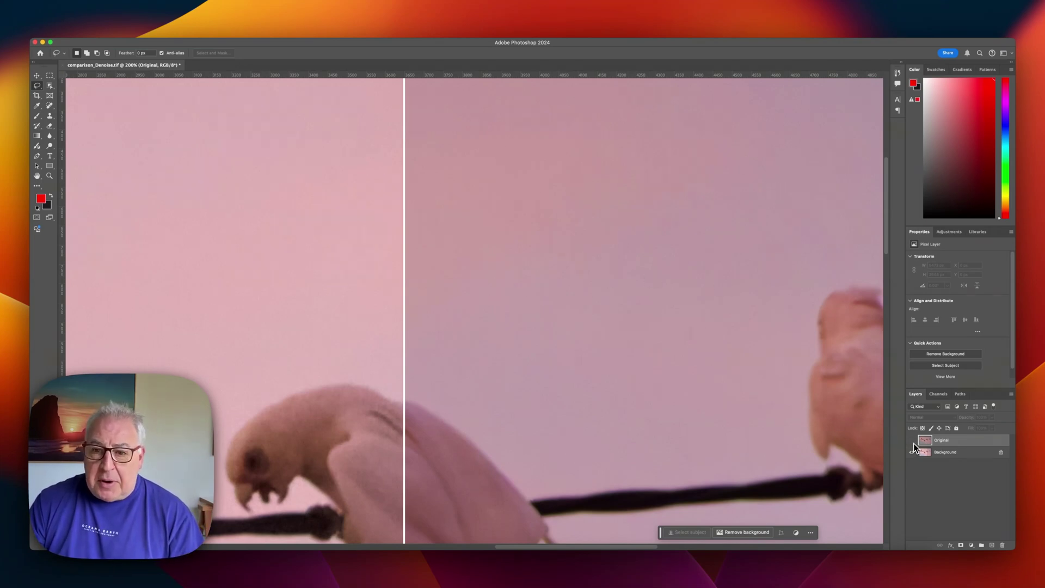
{"action": "left_click_drag", "start_coordinate": [727, 328], "coordinate": [476, 196]}
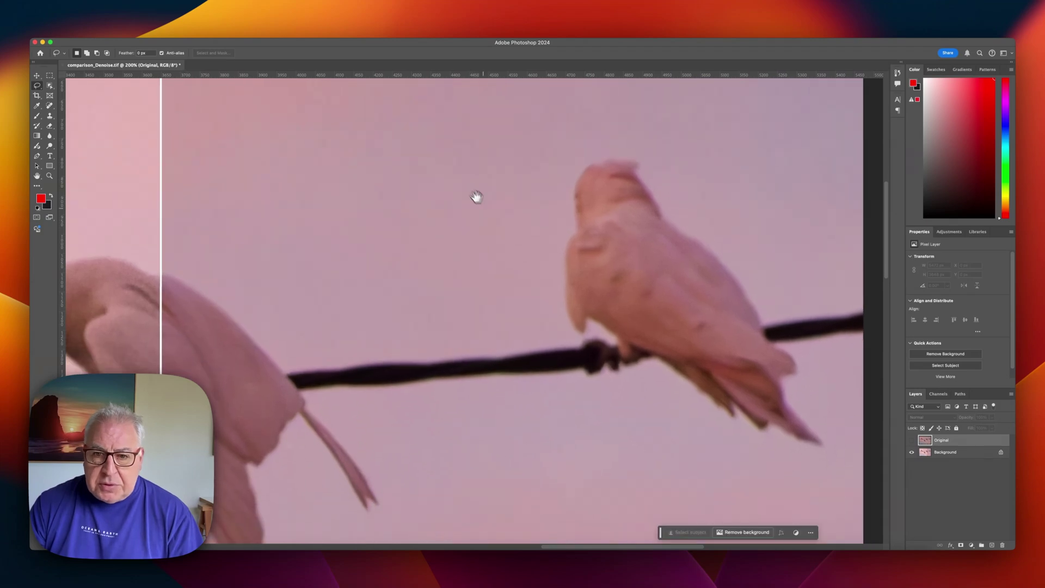
{"action": "left_click", "coordinate": [913, 441]}
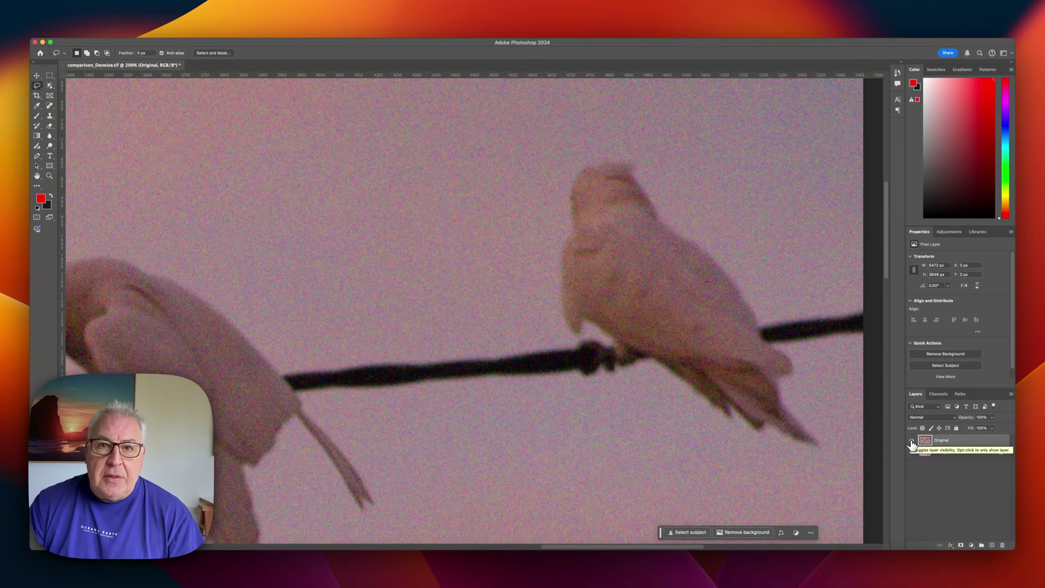
{"action": "left_click", "coordinate": [912, 442]}
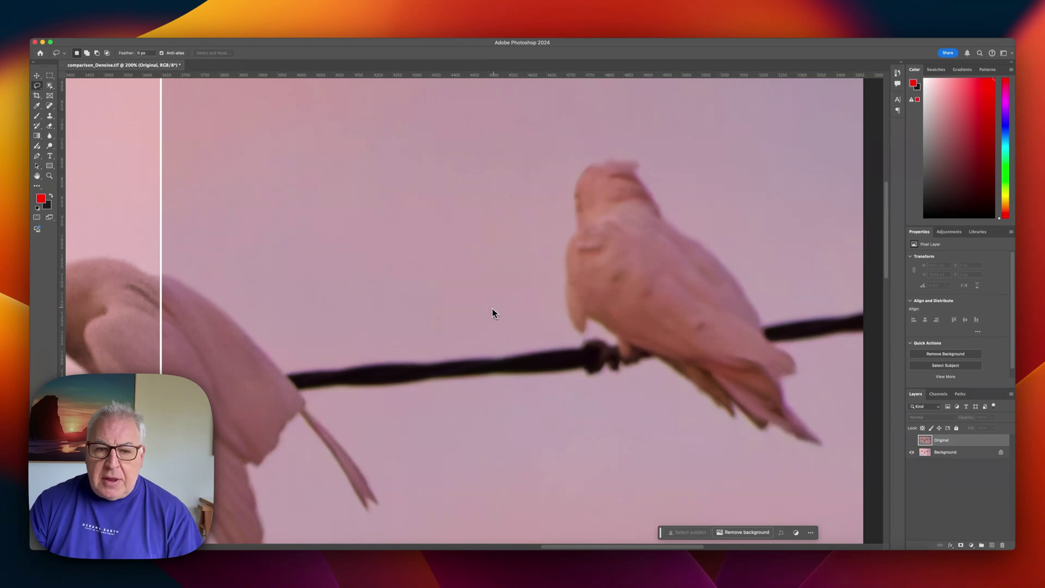
Return to the CameraBag Pro section's cockatoo and compare it once more with the Original layer shown and hidden
{"action": "scroll", "coordinate": [492, 308], "scroll_direction": "left", "scroll_amount": 15}
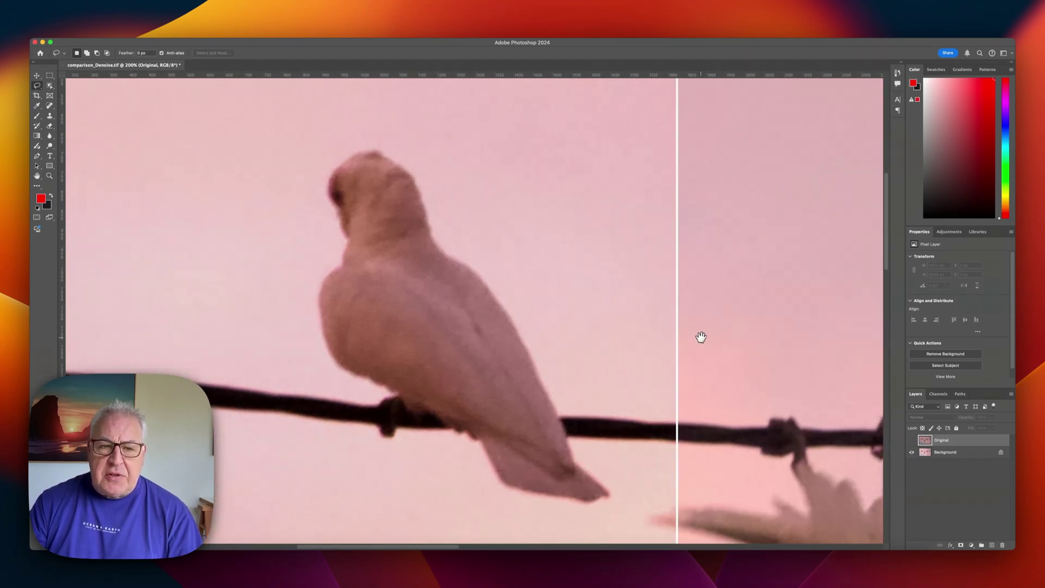
{"action": "left_click_drag", "start_coordinate": [480, 258], "coordinate": [622, 296]}
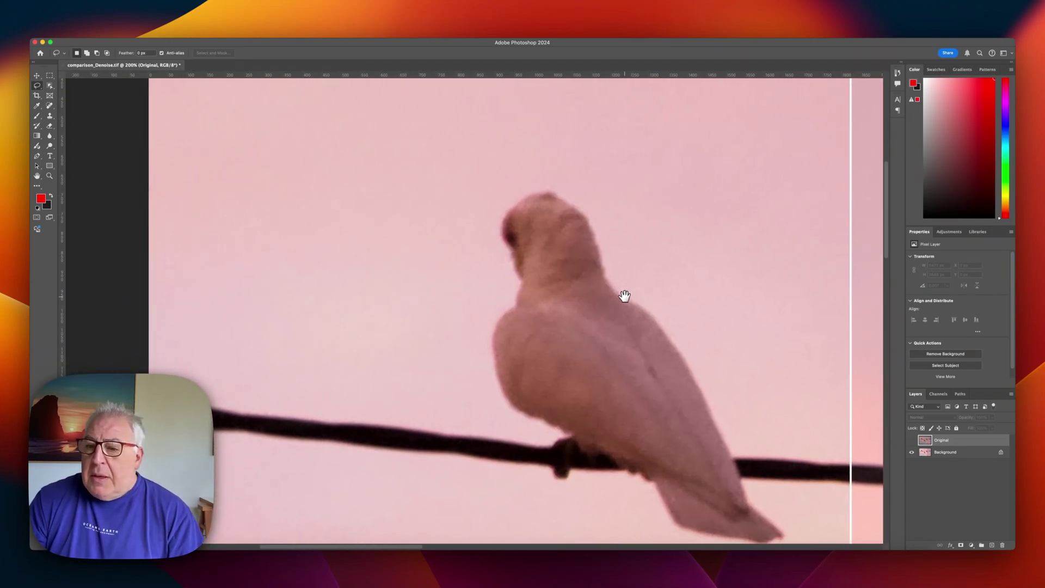
{"action": "left_click", "coordinate": [913, 441]}
{"action": "left_click", "coordinate": [913, 441]}
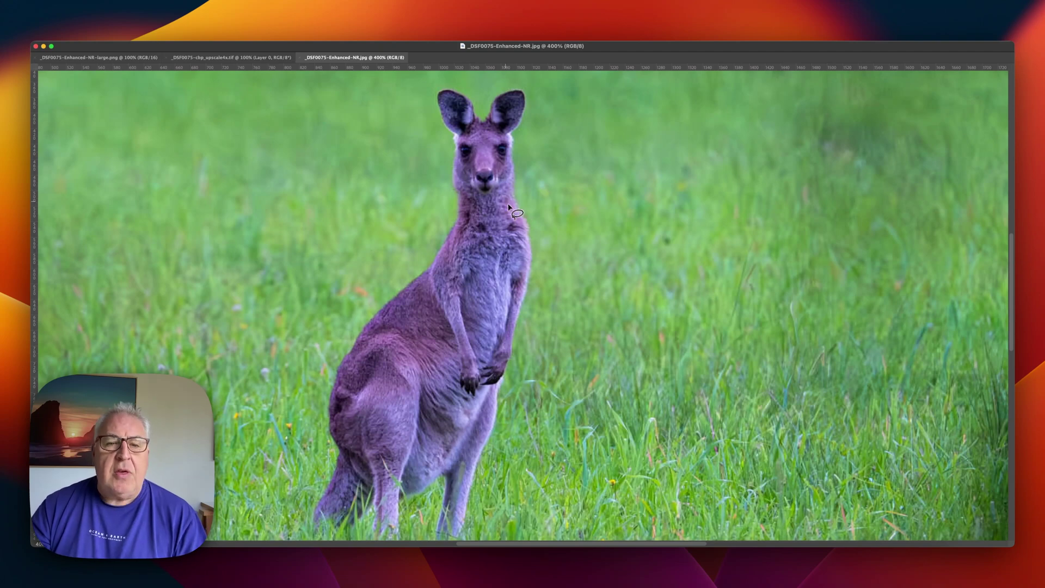
Compare the kangaroo in _DSF0075-cbp_upscale4x.tif at 100% with _DSF0075-Enhanced-NR.jpg at 400% by alternating between the two documents
{"action": "left_click", "coordinate": [253, 57]}
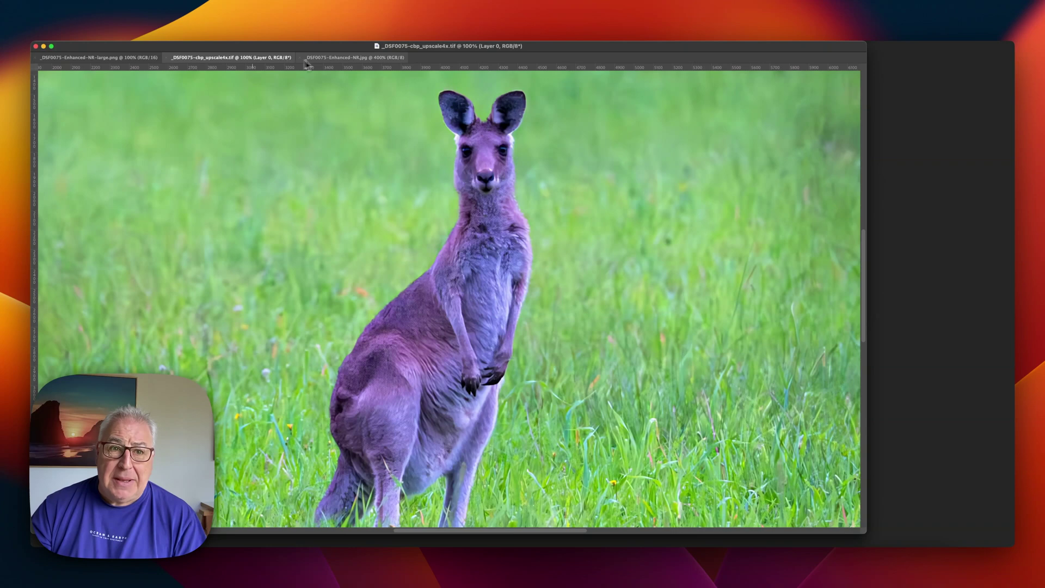
{"action": "left_click", "coordinate": [327, 57]}
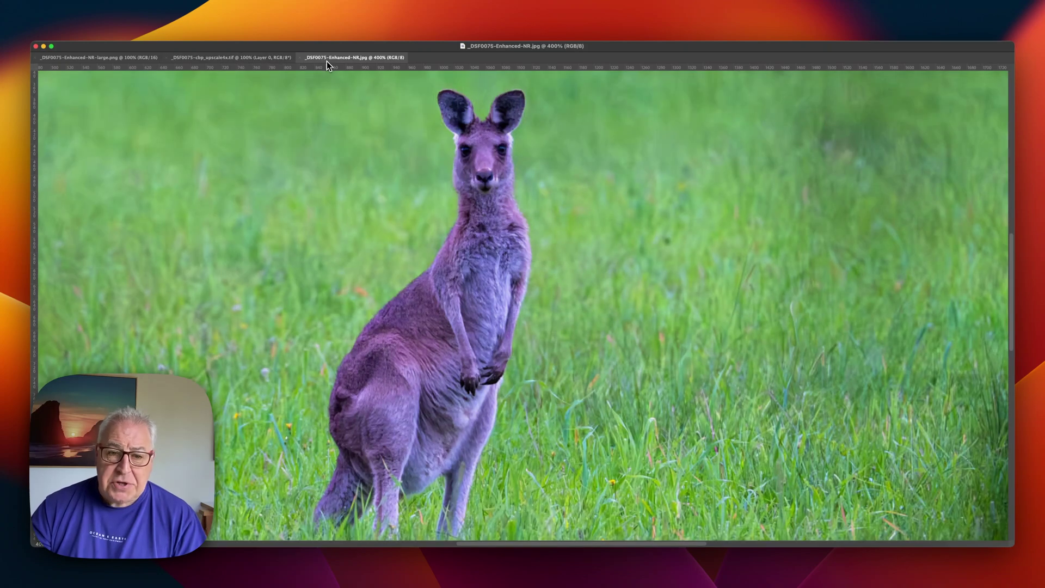
{"action": "left_click", "coordinate": [271, 59]}
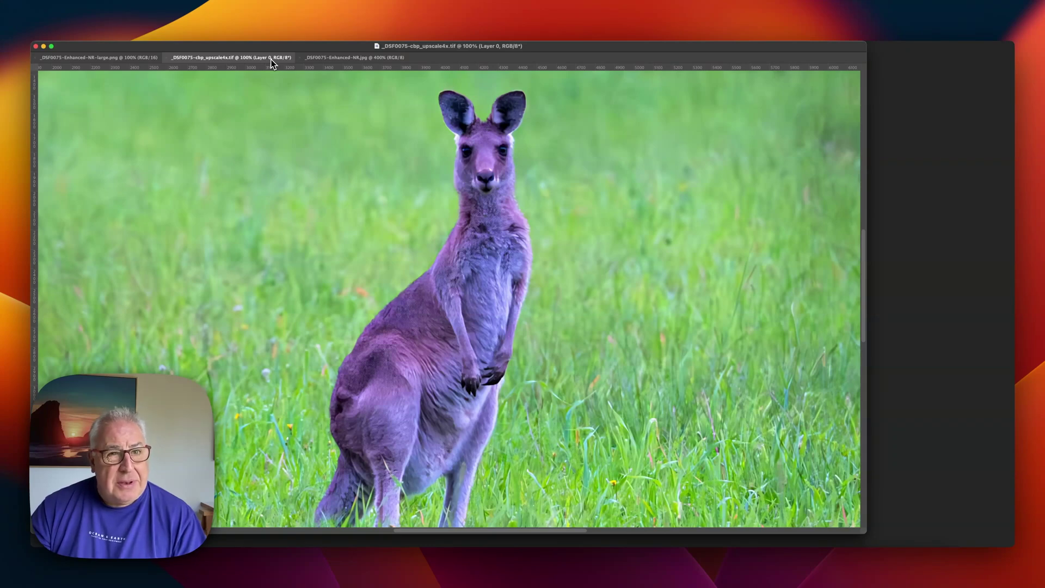
{"action": "key", "text": "ctrl+Tab"}
{"action": "left_click", "coordinate": [267, 57]}
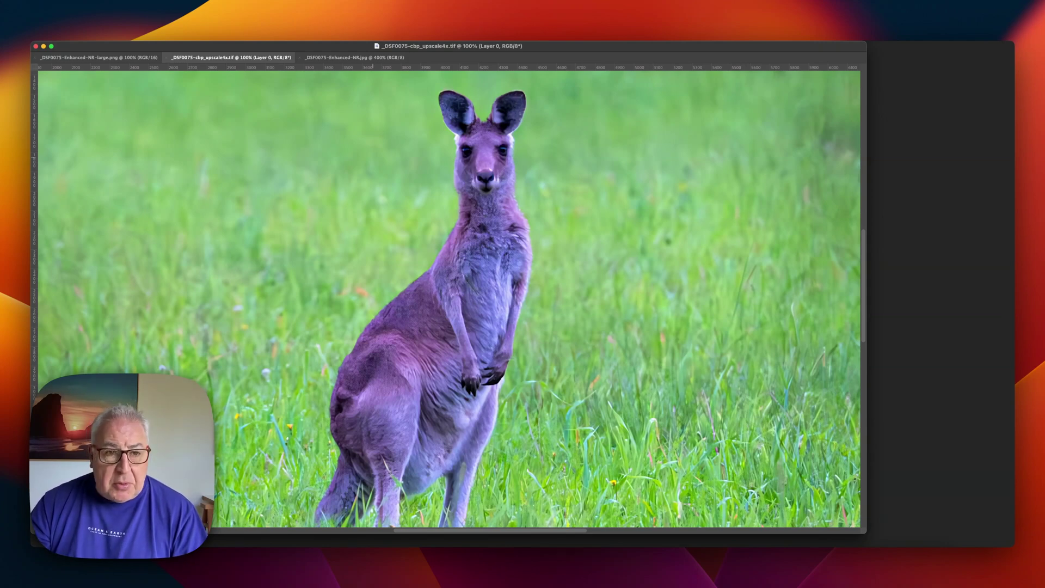
{"action": "left_click", "coordinate": [354, 58]}
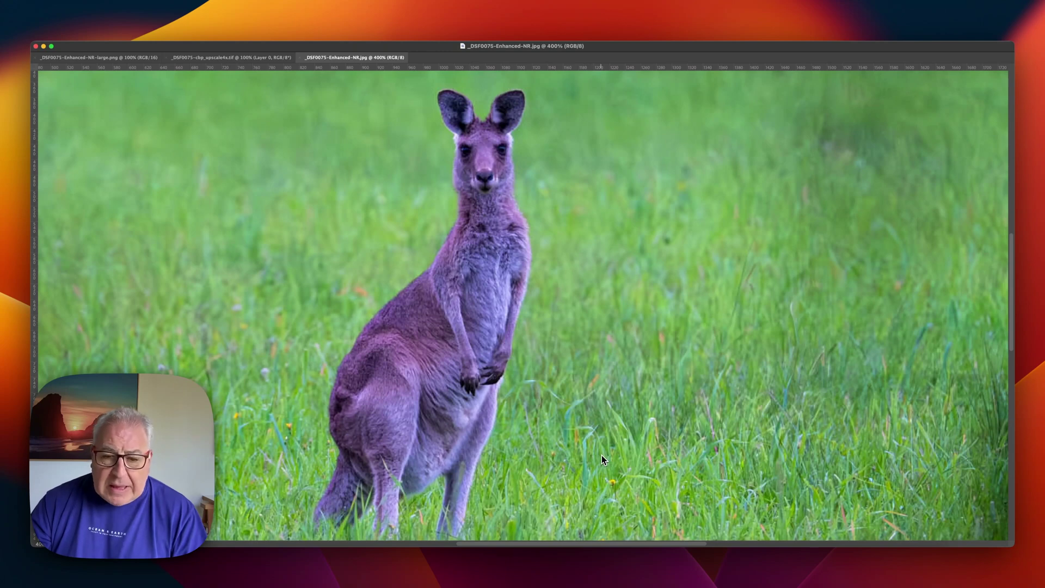
Recheck the kangaroo in _DSF0075-cbp_upscale4x.tif against _DSF0075-Enhanced-NR.jpg, ending on the upscaled TIFF
{"action": "left_click", "coordinate": [269, 58]}
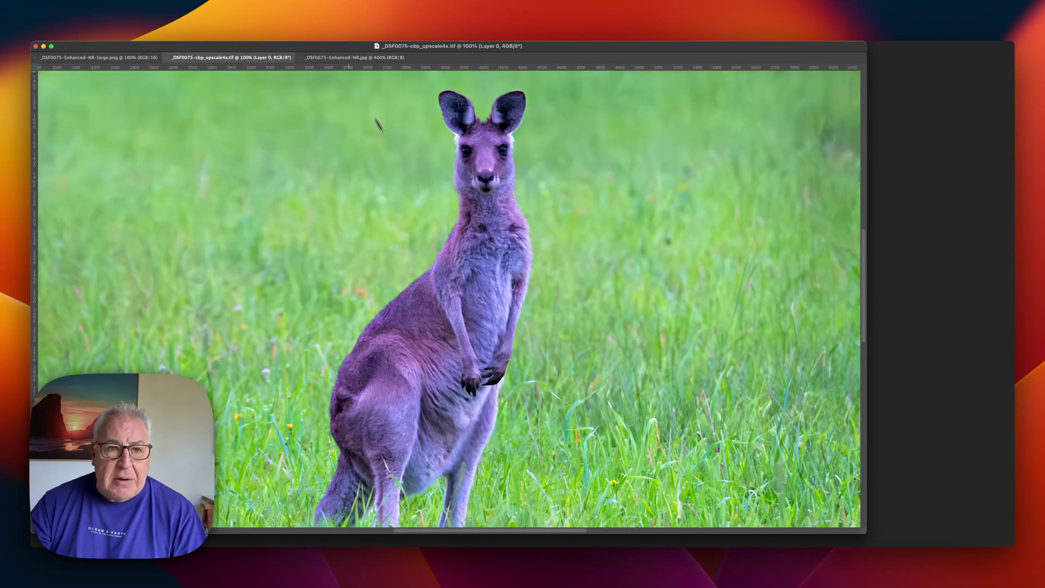
{"action": "left_click", "coordinate": [341, 59]}
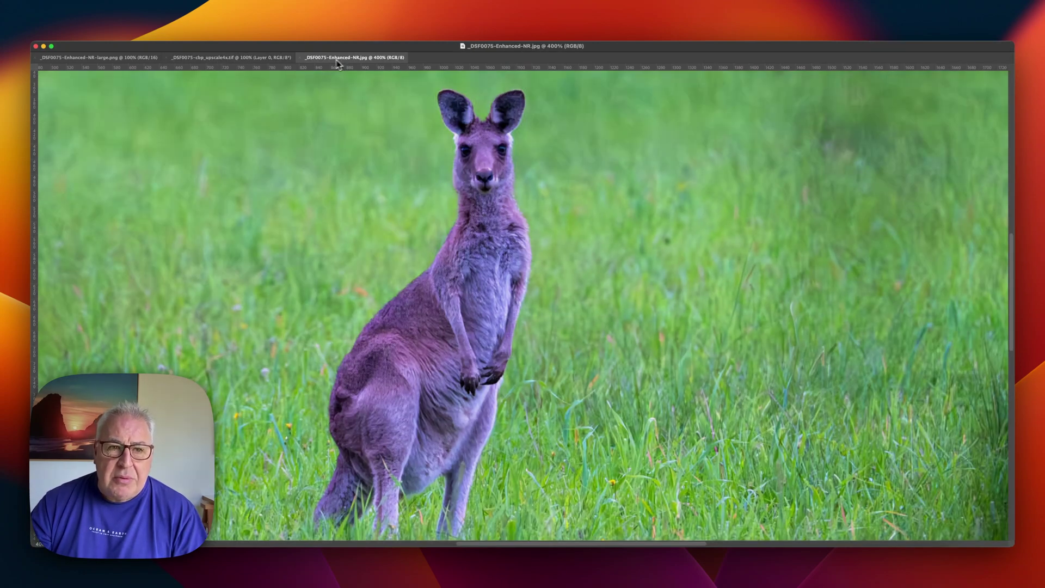
{"action": "left_click", "coordinate": [262, 59]}
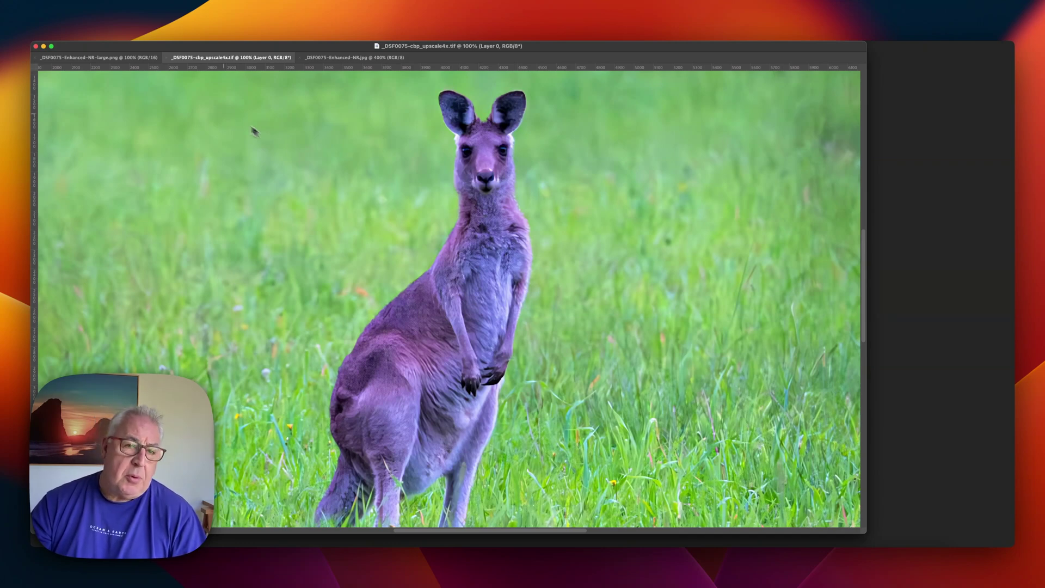
Compare the kangaroo in _DSF0075-Enhanced-NR-large.png with _DSF0075-cbp_upscale4x.tif, both at 100%, ending on the large PNG
{"action": "left_click", "coordinate": [141, 59]}
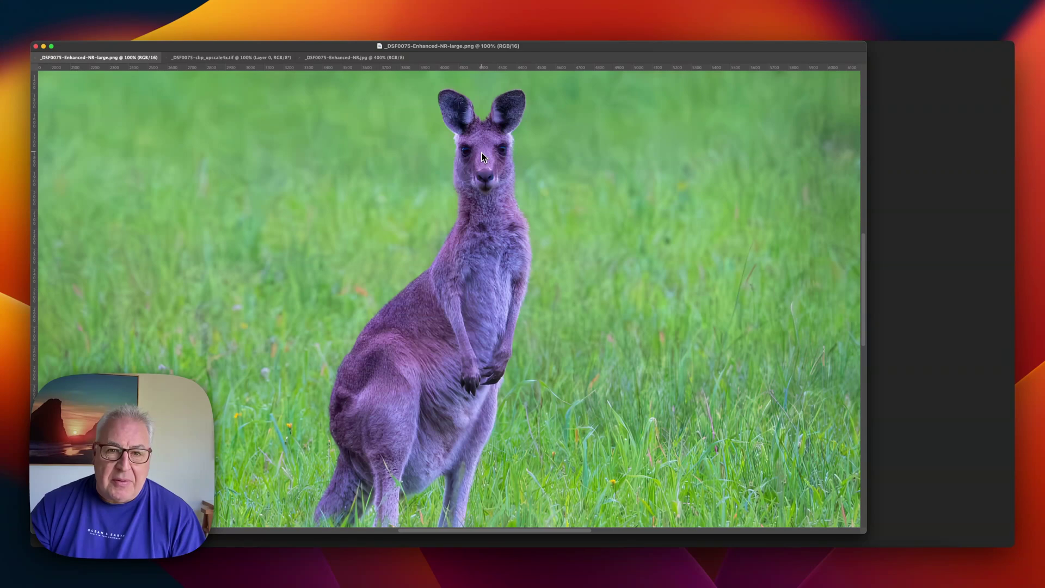
{"action": "left_click", "coordinate": [199, 58]}
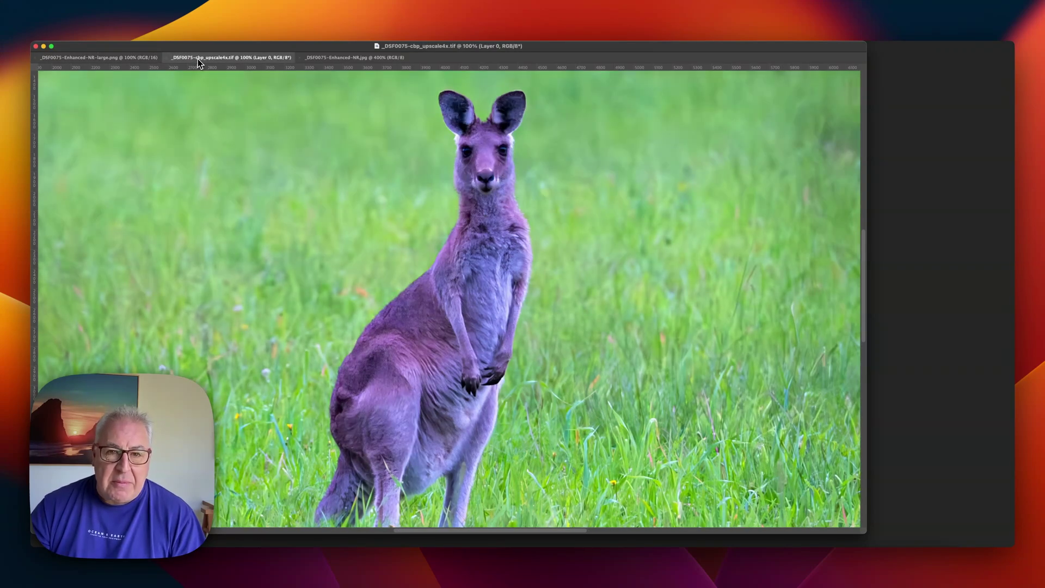
{"action": "left_click", "coordinate": [125, 61]}
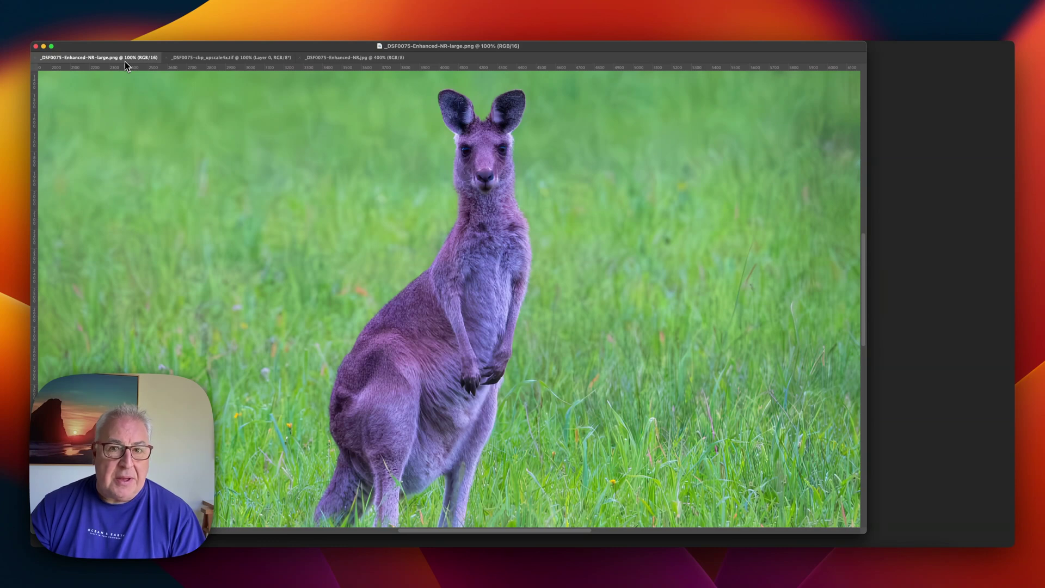